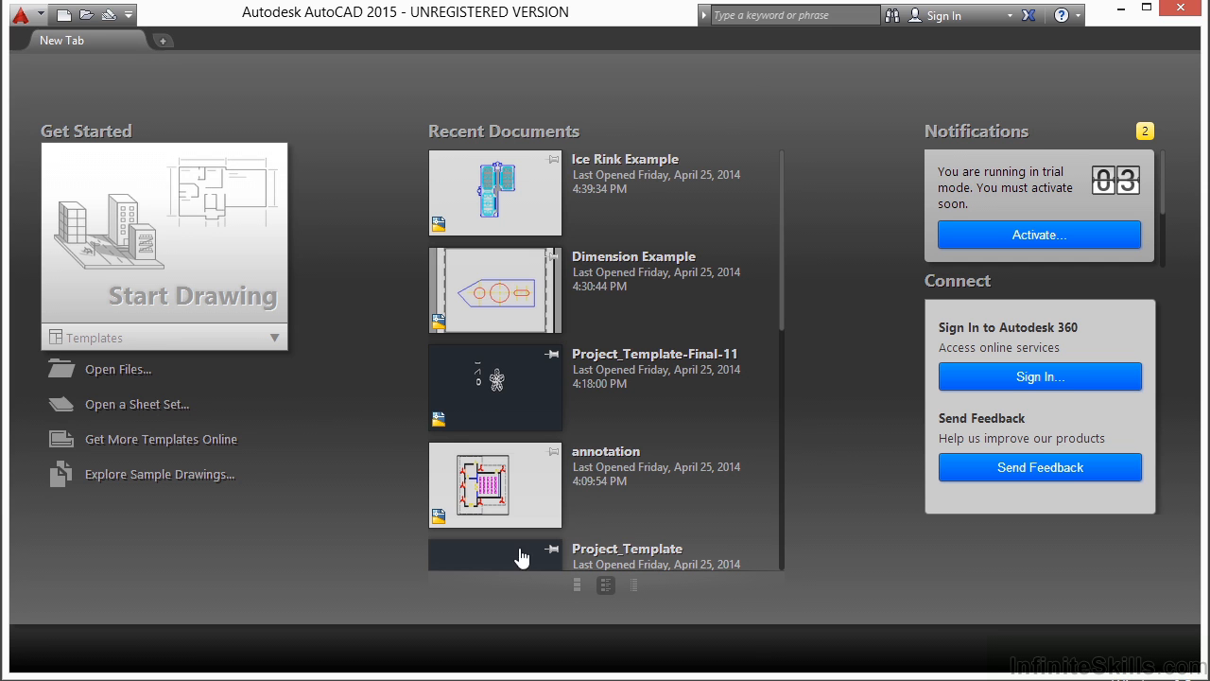
Open the drawing architectural_-_annotation_scaling_and_multileaders.dwg from folder 13 inside the Projects folder.
{"action": "left_click", "coordinate": [123, 371]}
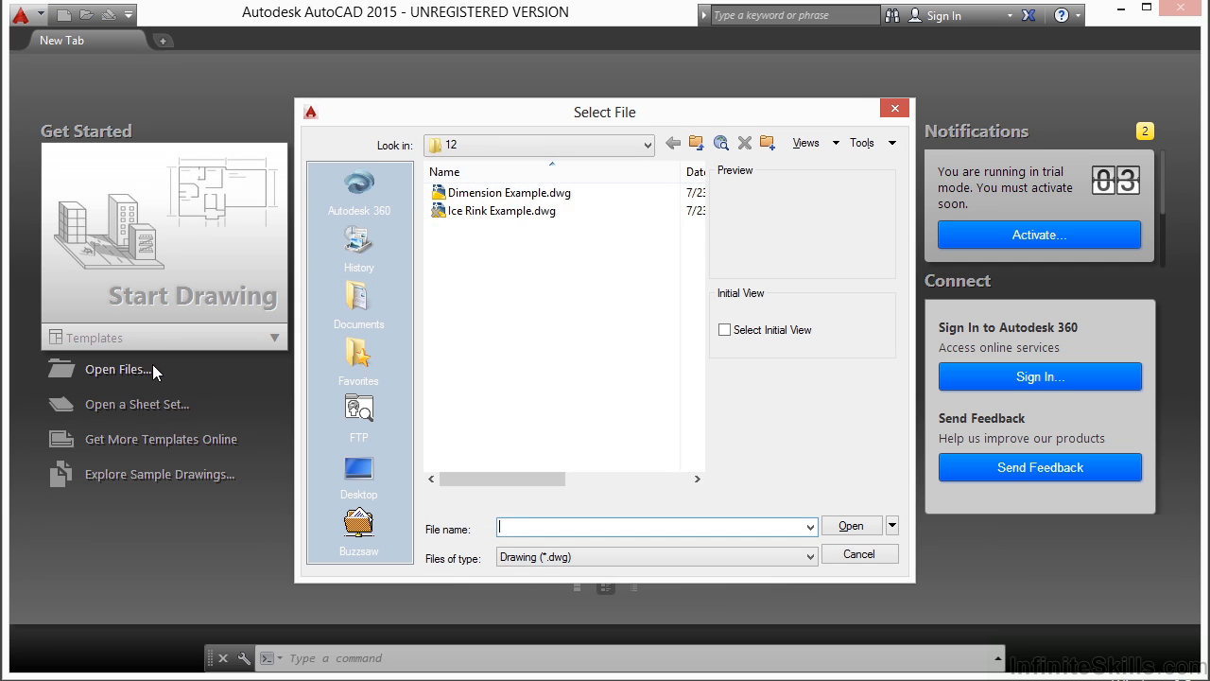
{"action": "left_click", "coordinate": [634, 145]}
{"action": "left_click", "coordinate": [581, 288]}
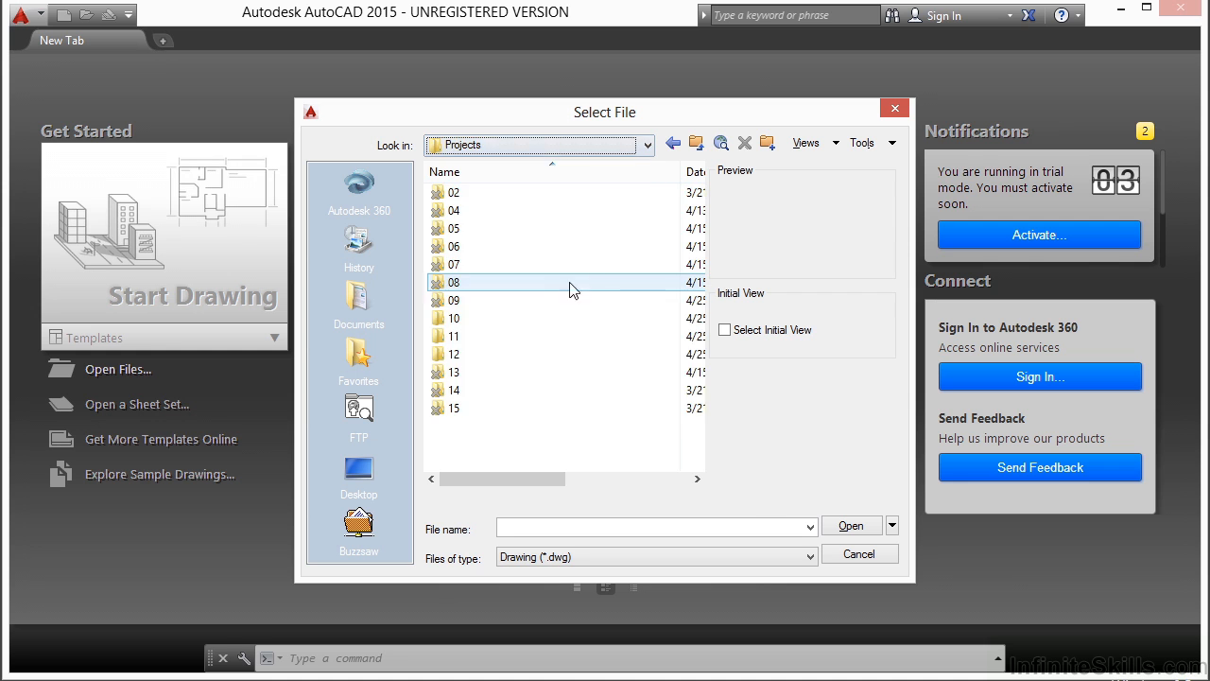
{"action": "double_click", "coordinate": [478, 373]}
{"action": "left_click", "coordinate": [487, 193]}
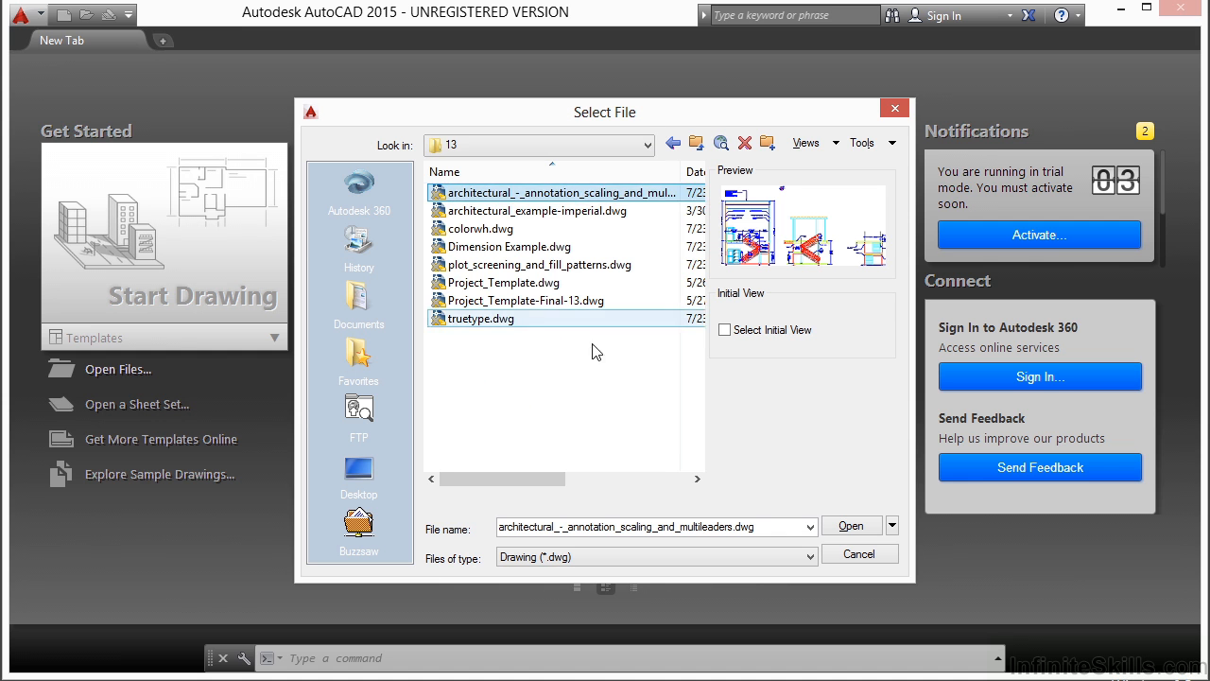
{"action": "left_click", "coordinate": [841, 529]}
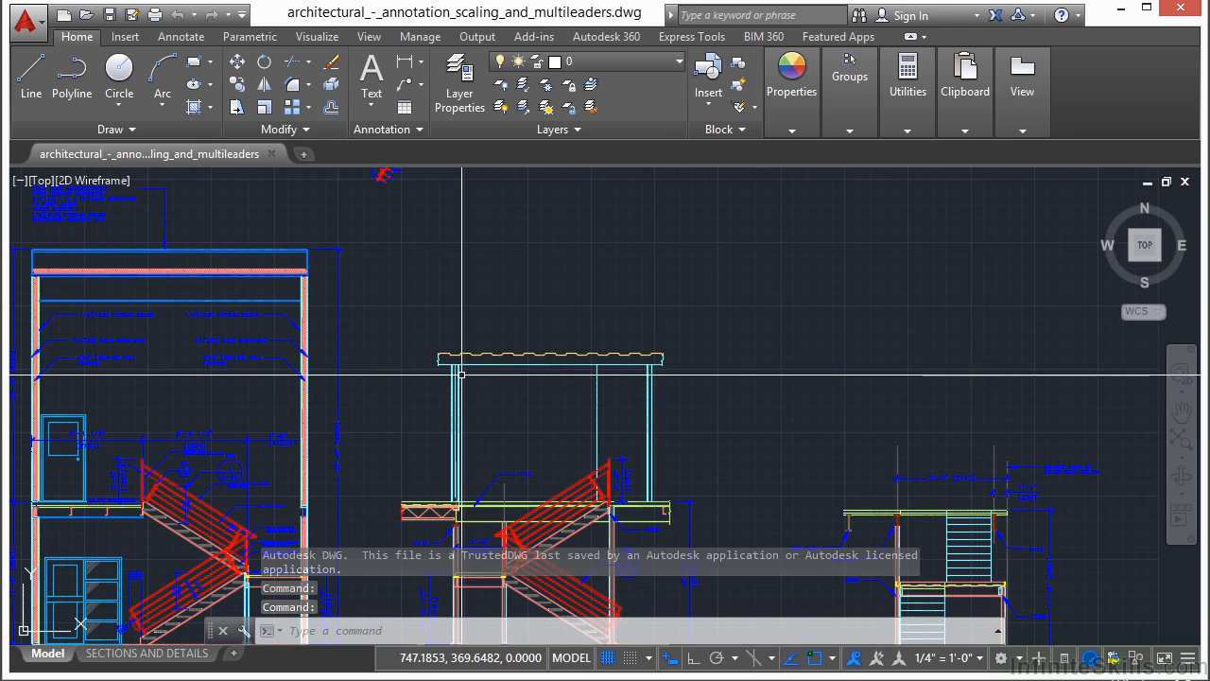
Switch to the SECTIONS AND DETAILS layout and fit its whole sheet in view.
{"action": "left_click", "coordinate": [130, 652]}
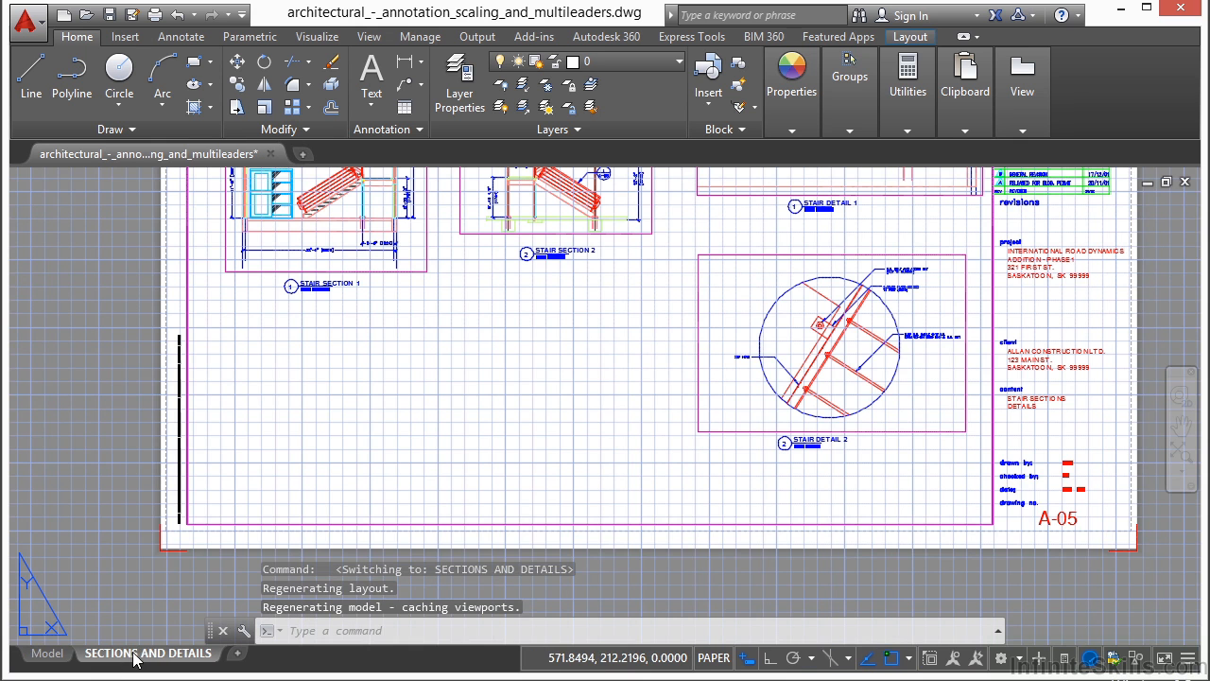
{"action": "scroll", "coordinate": [492, 410], "scroll_direction": "down", "scroll_amount": 3}
{"action": "scroll", "coordinate": [492, 410], "scroll_direction": "down", "scroll_amount": 2}
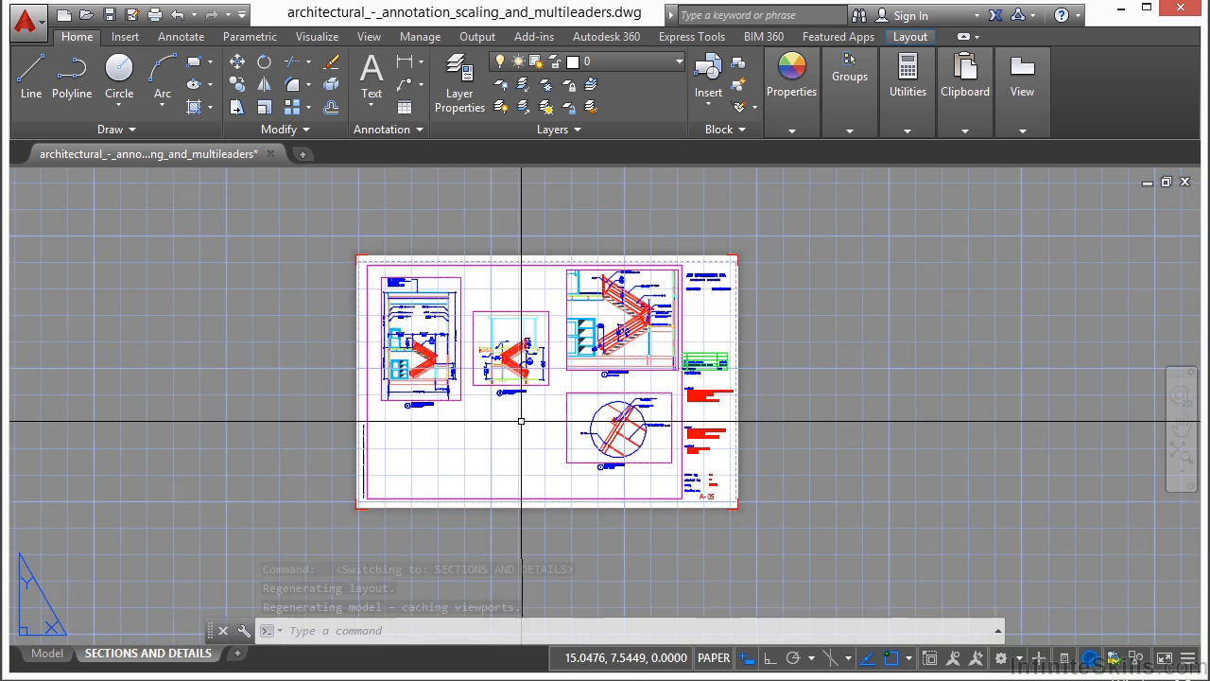
{"action": "scroll", "coordinate": [521, 419], "scroll_direction": "up", "scroll_amount": 3}
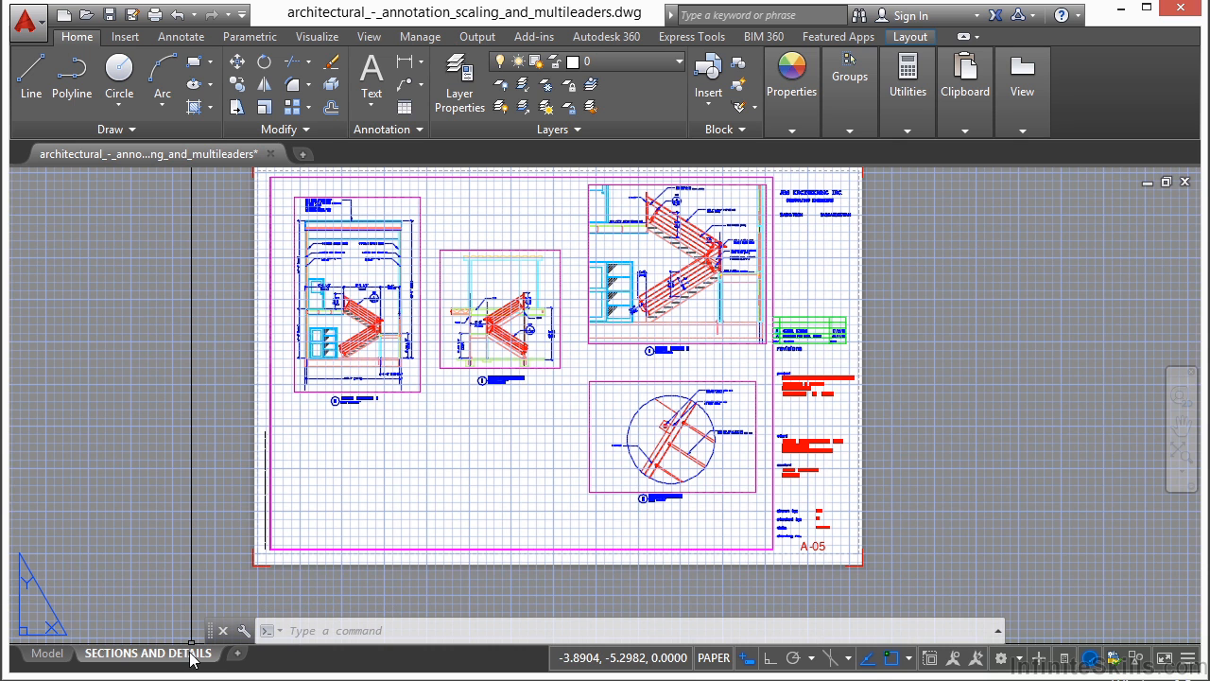
Review the page setup details of the SECTIONS AND DETAILS layout in the Page Setup Manager, then close it.
{"action": "right_click", "coordinate": [138, 657]}
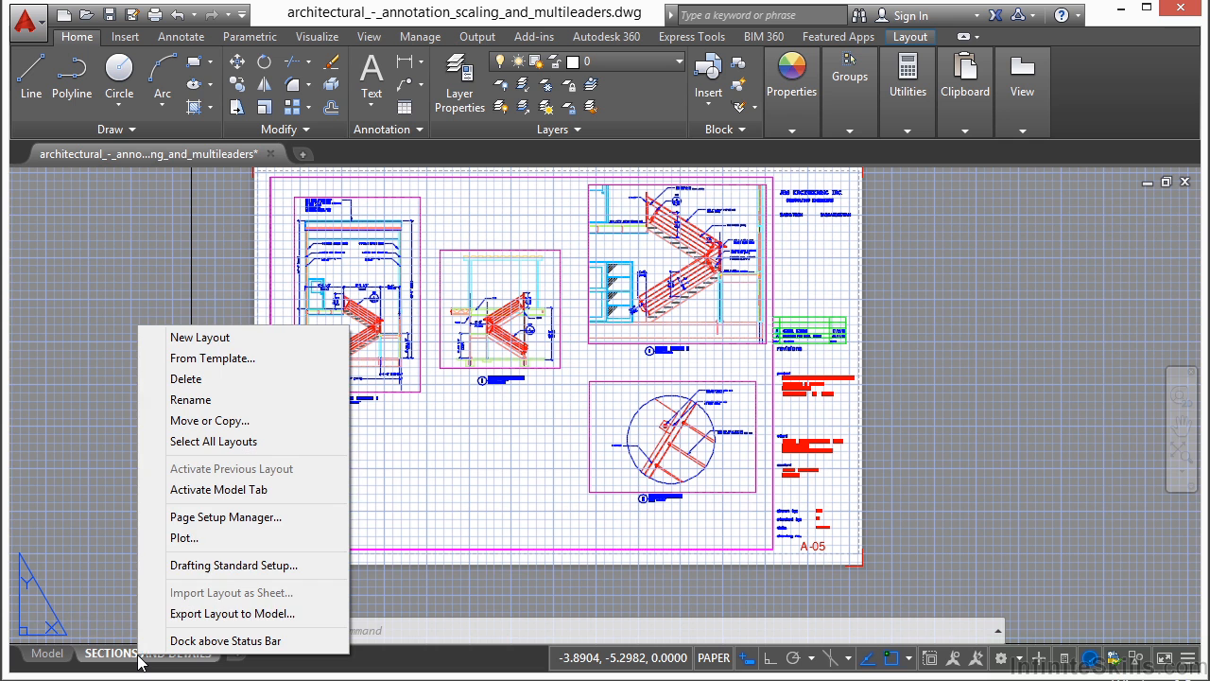
{"action": "left_click", "coordinate": [187, 520]}
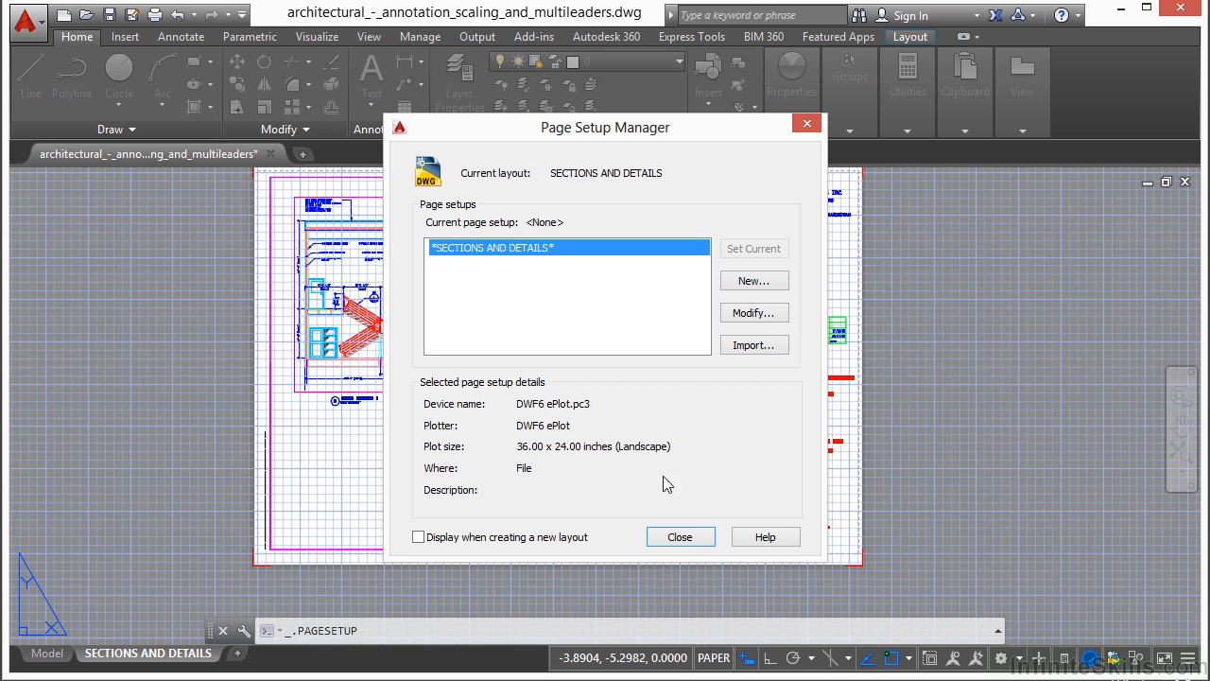
{"action": "left_click", "coordinate": [682, 536]}
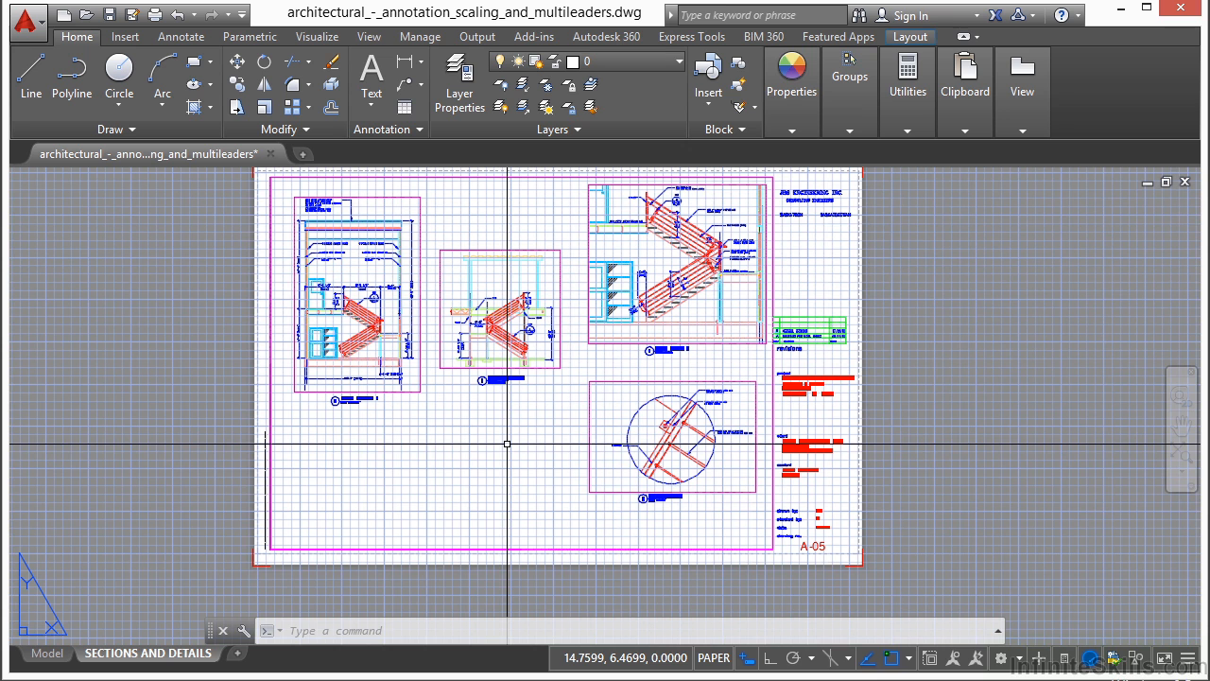
Bring up the layout's plot settings repeatedly, including with the PLOT and PRINT commands, dismissing them each time without plotting.
{"action": "key", "text": "ctrl+p"}
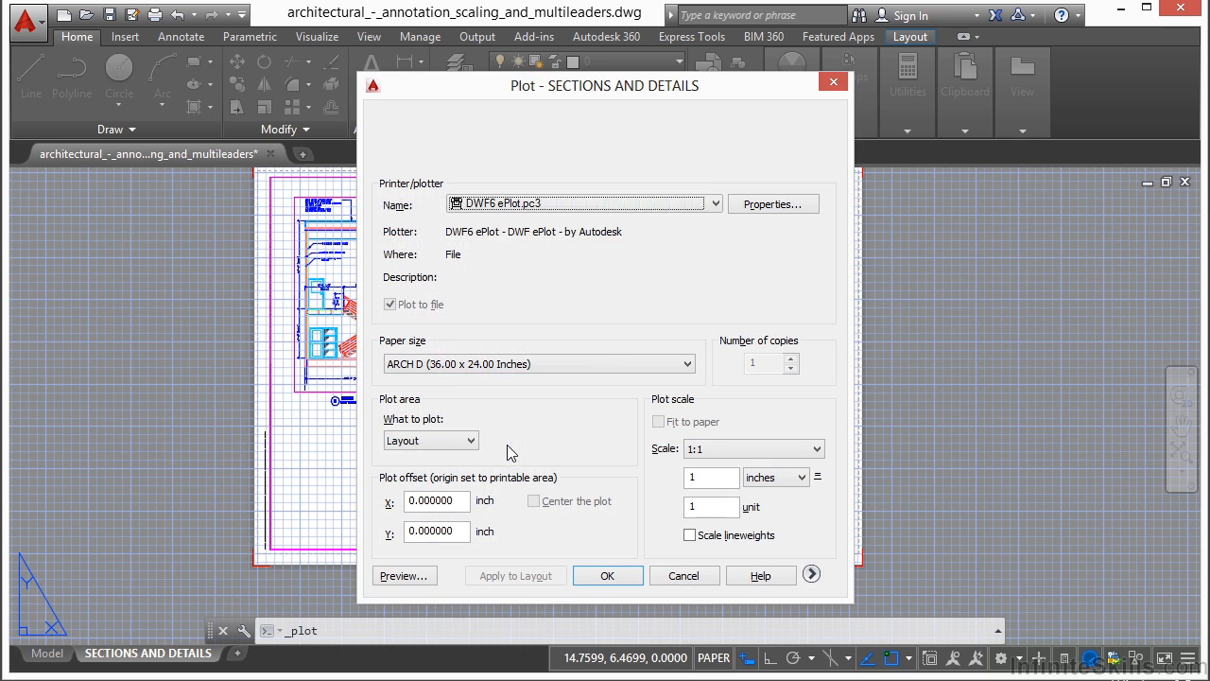
{"action": "left_click", "coordinate": [694, 575]}
{"action": "type", "text": "plot"}
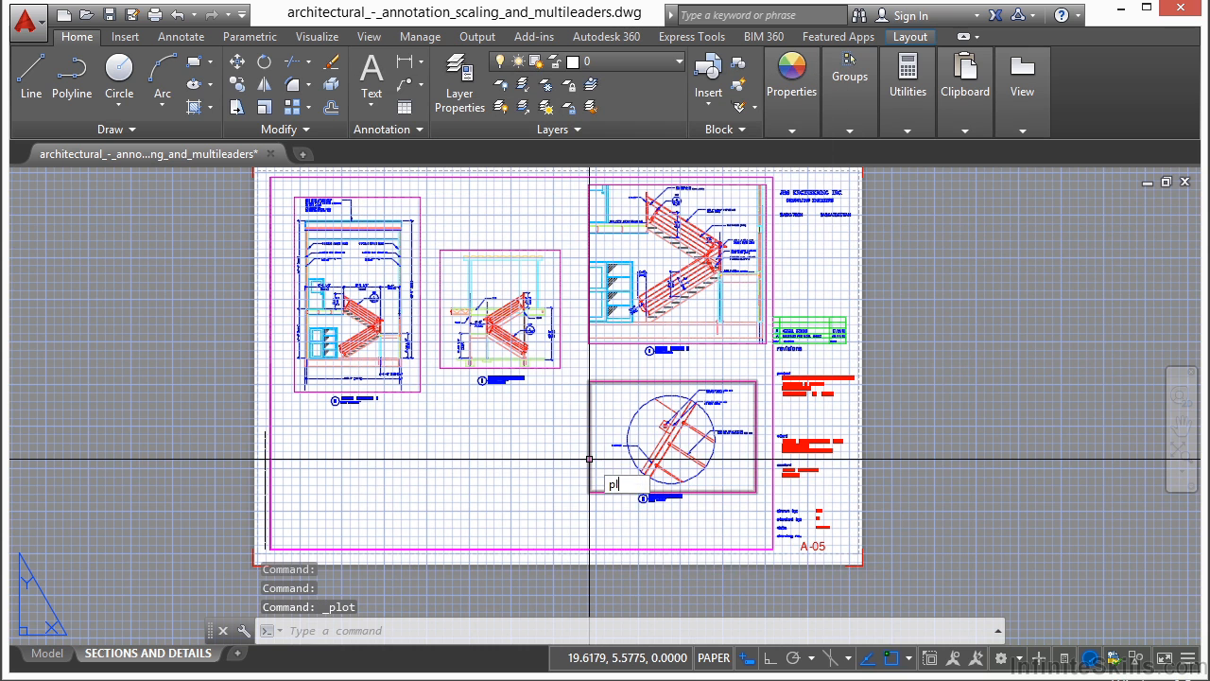
{"action": "key", "text": "Return"}
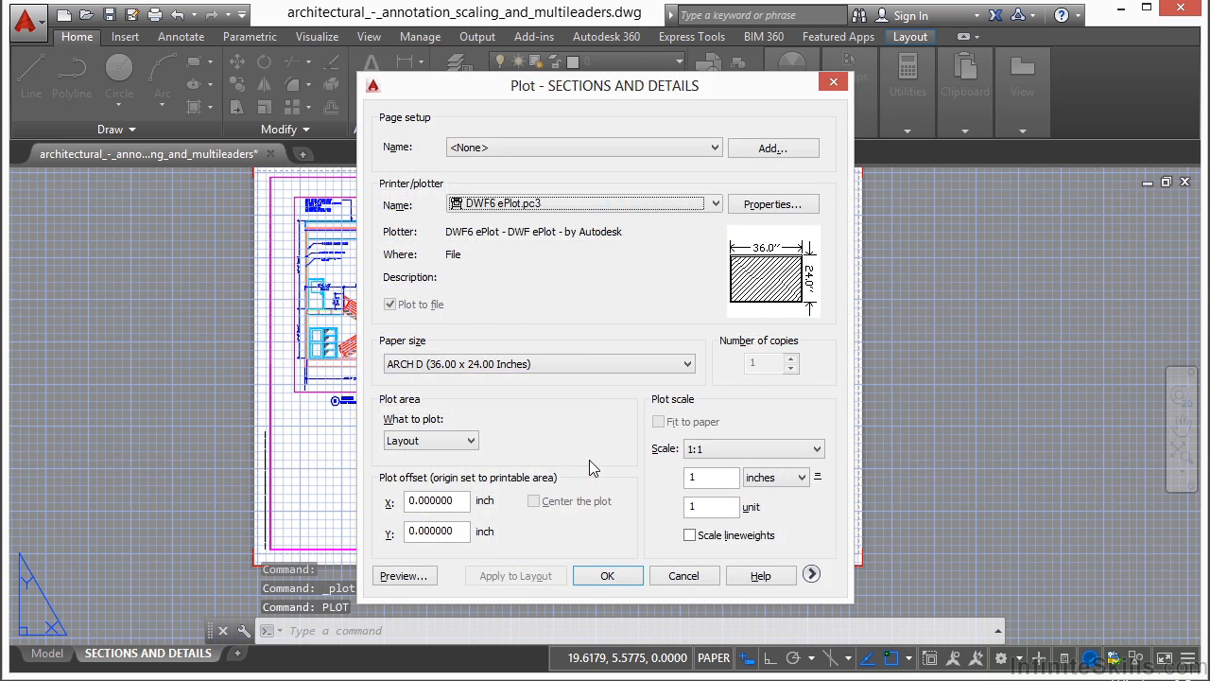
{"action": "key", "text": "Escape"}
{"action": "type", "text": "print"}
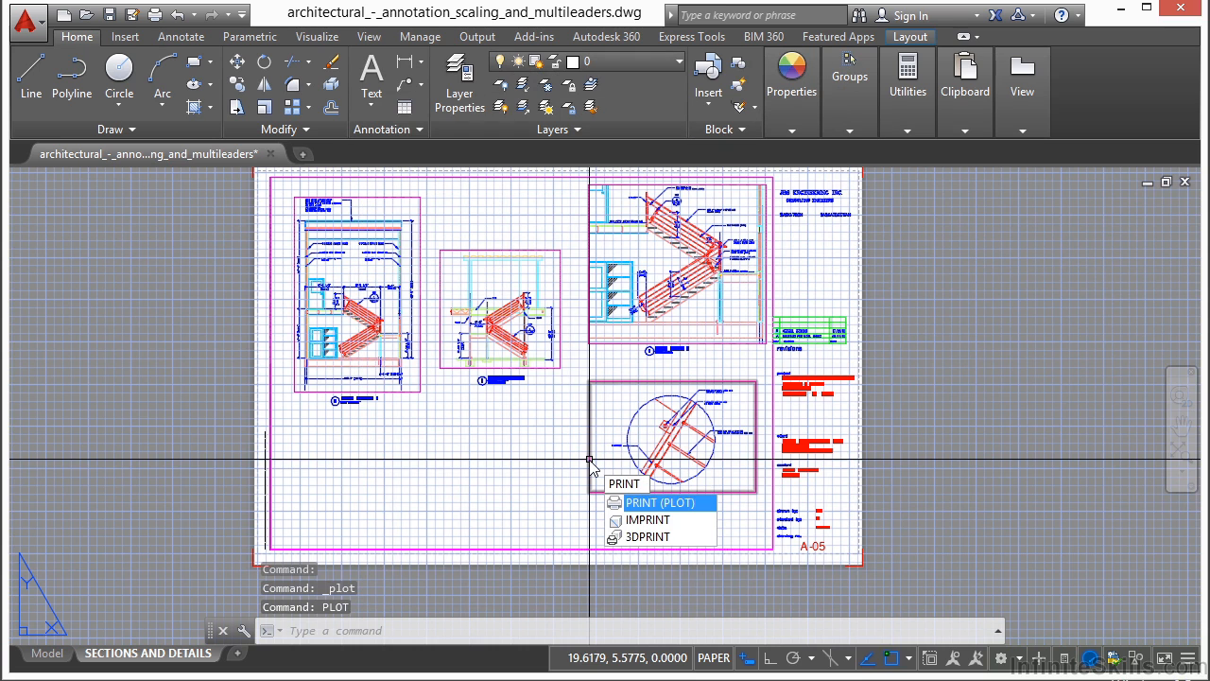
{"action": "key", "text": "Return"}
{"action": "key", "text": "Escape"}
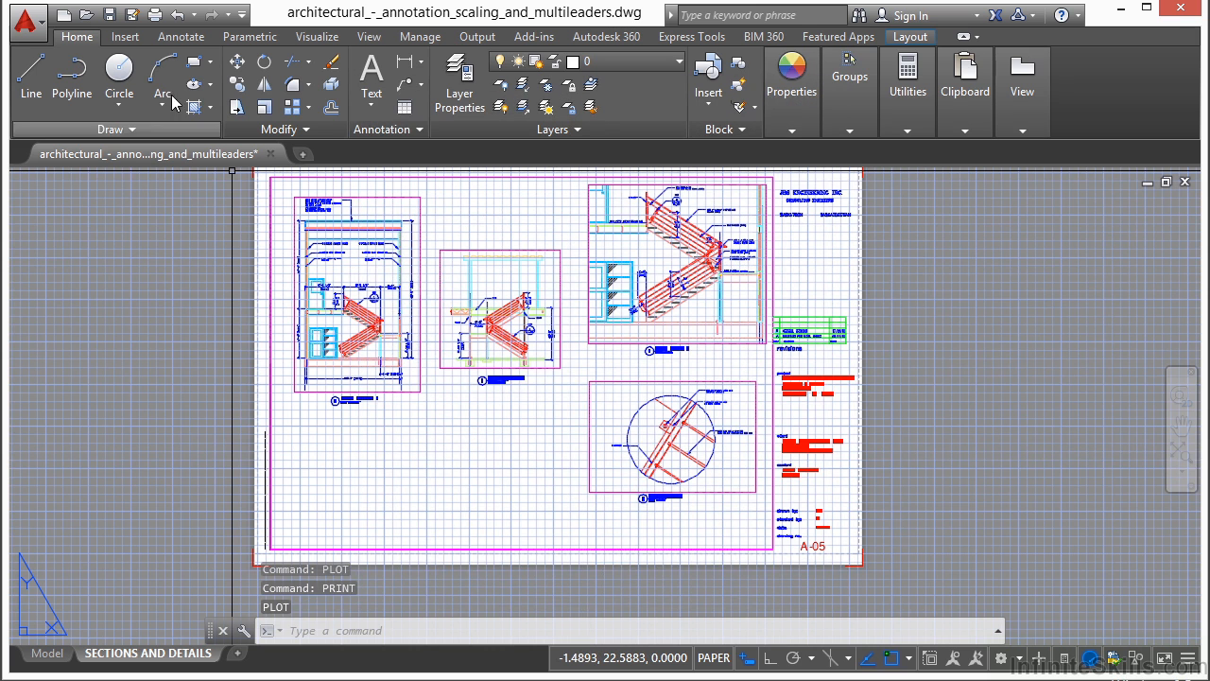
Bring up the Plot dialog from the quick access and application menu commands, closing it both times without plotting.
{"action": "left_click", "coordinate": [155, 15]}
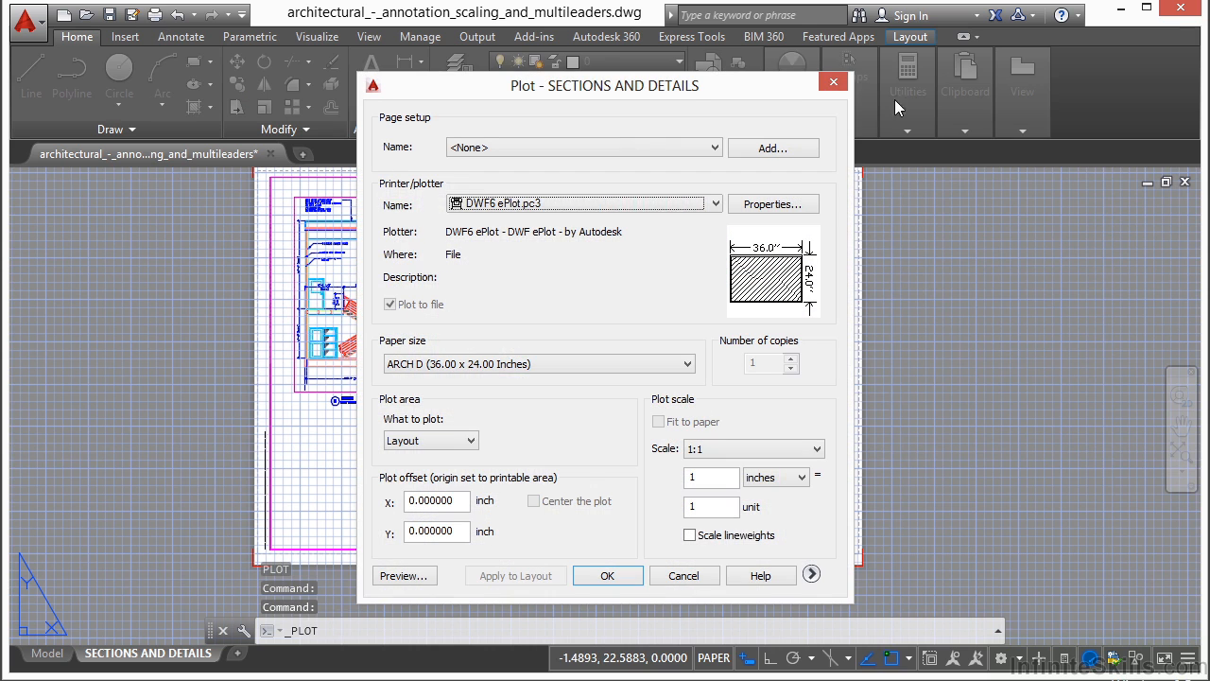
{"action": "left_click", "coordinate": [833, 83]}
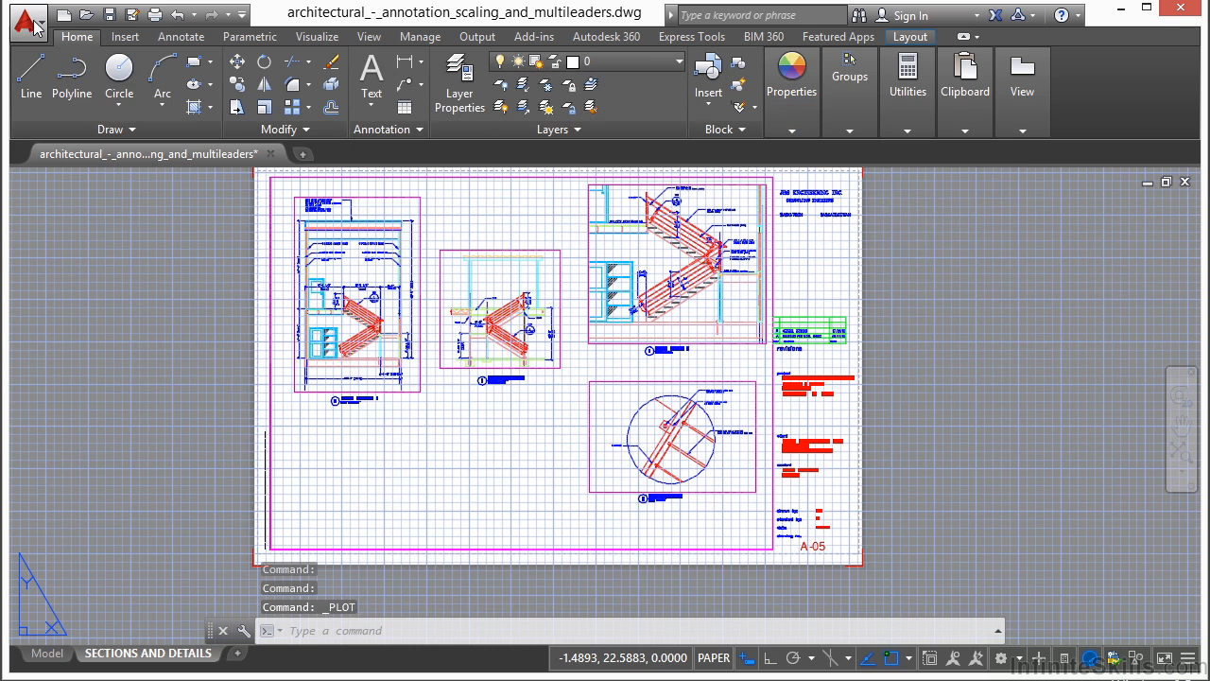
{"action": "left_click", "coordinate": [32, 24]}
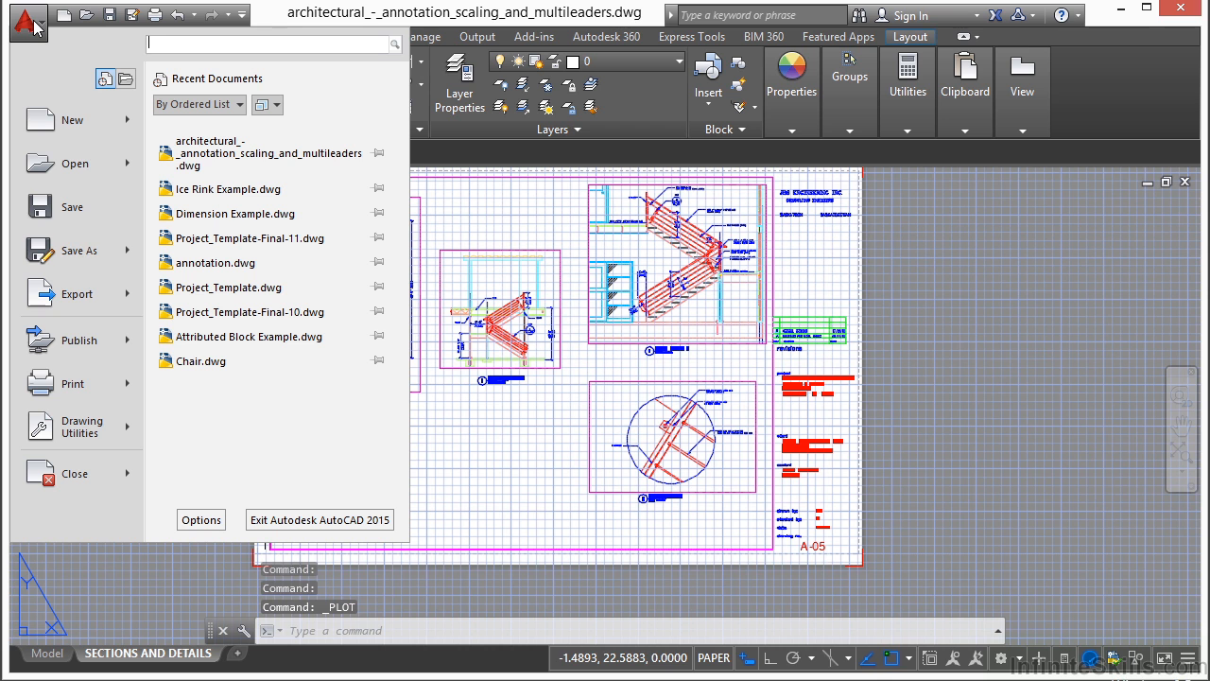
{"action": "mouse_move", "coordinate": [69, 391]}
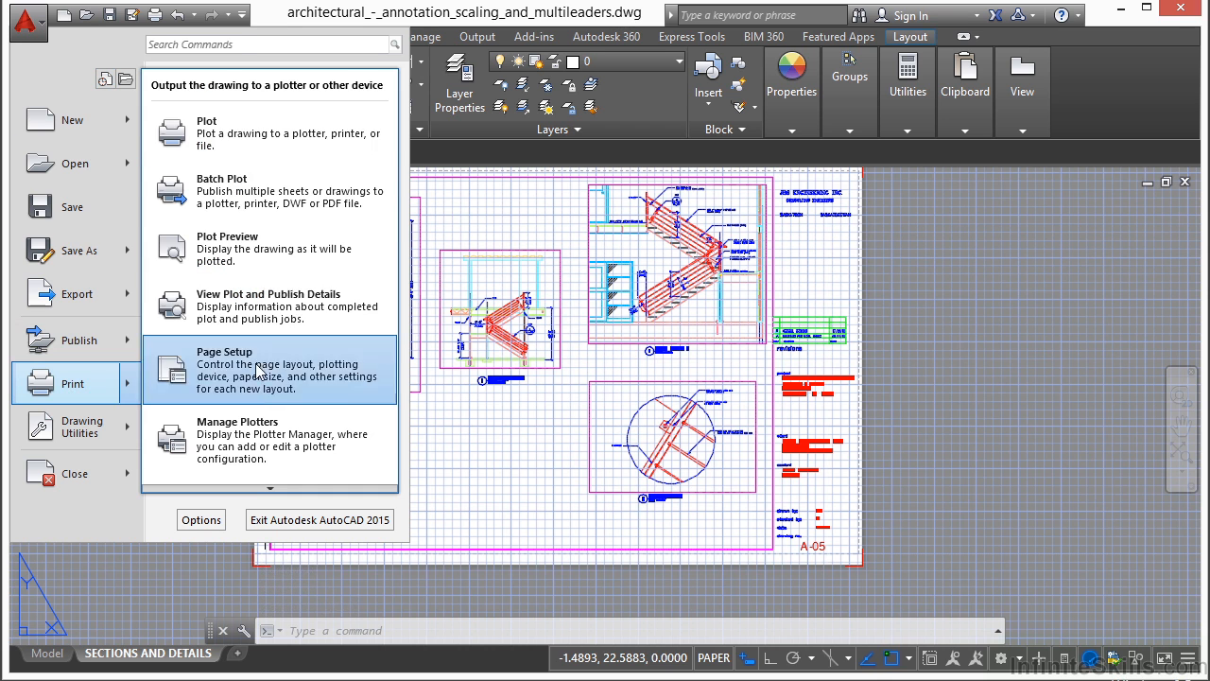
{"action": "left_click", "coordinate": [196, 134]}
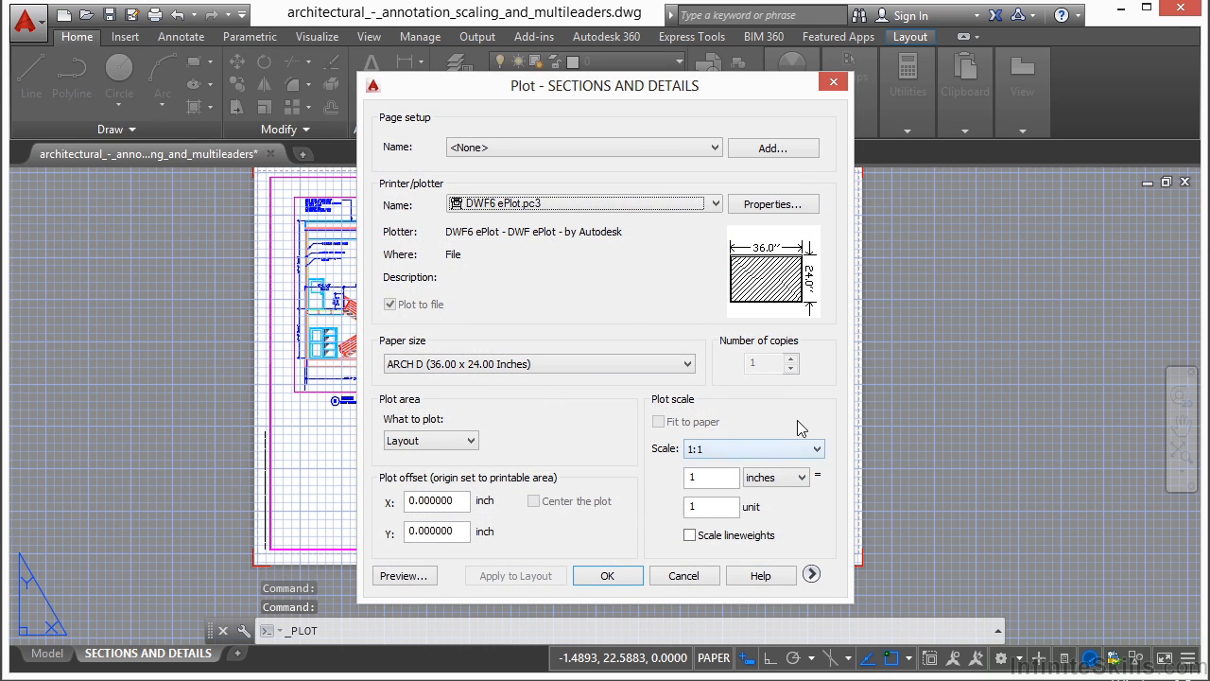
{"action": "left_click", "coordinate": [834, 85]}
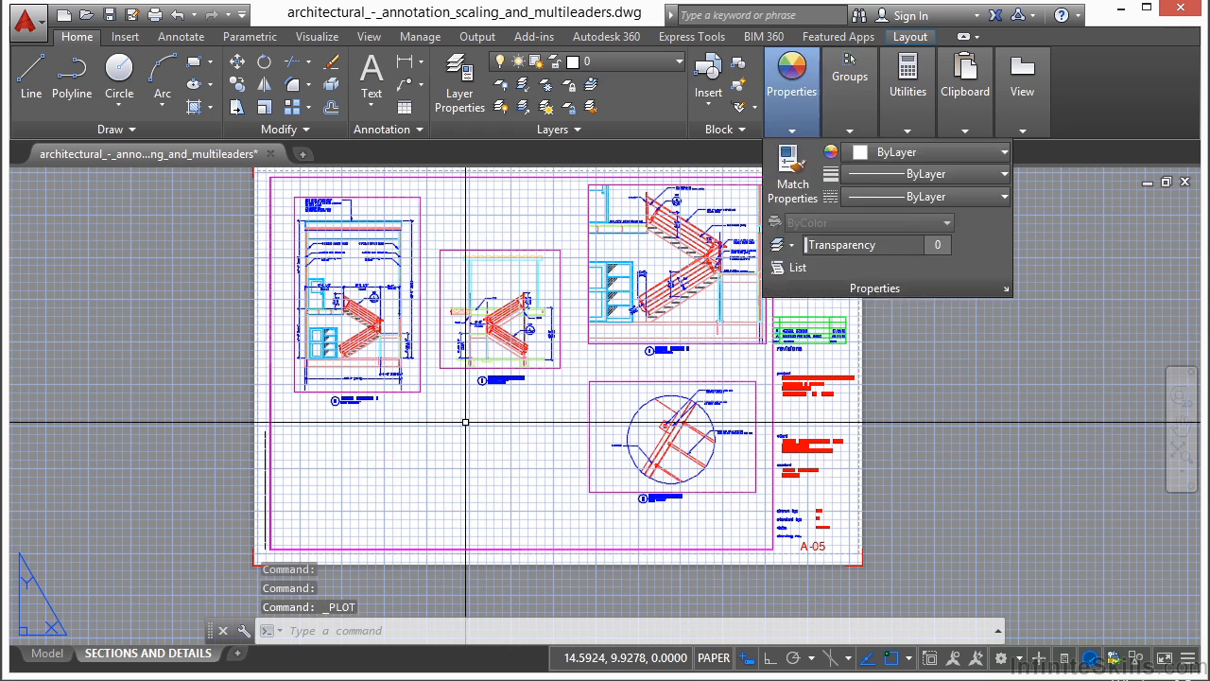
Open the plot settings for the SECTIONS AND DETAILS layout and expand the dialog to show all its options.
{"action": "right_click", "coordinate": [178, 651]}
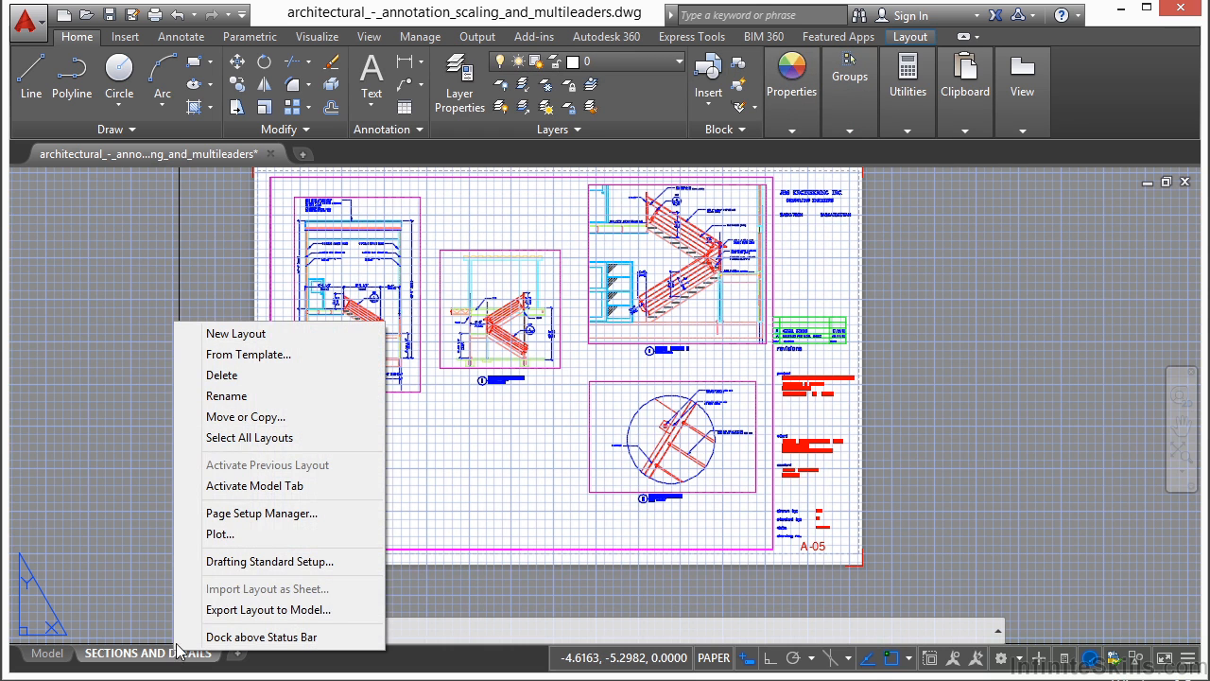
{"action": "left_click", "coordinate": [227, 535]}
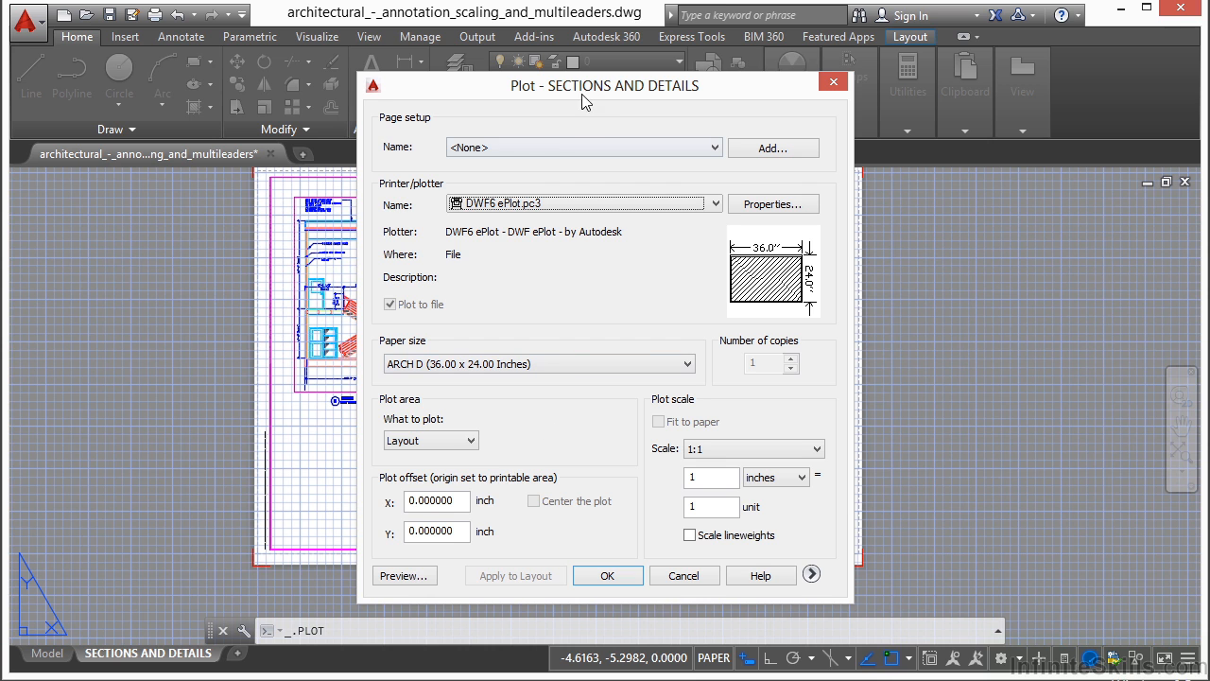
{"action": "left_click_drag", "start_coordinate": [557, 90], "coordinate": [481, 78]}
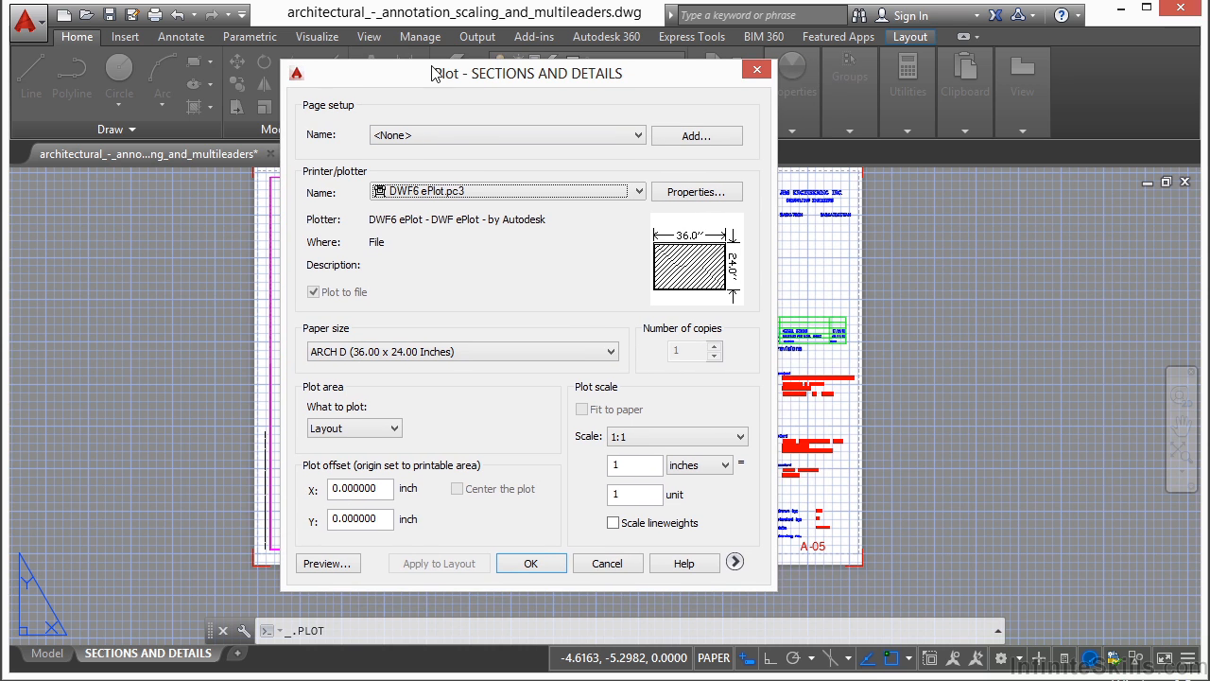
{"action": "left_click", "coordinate": [734, 564]}
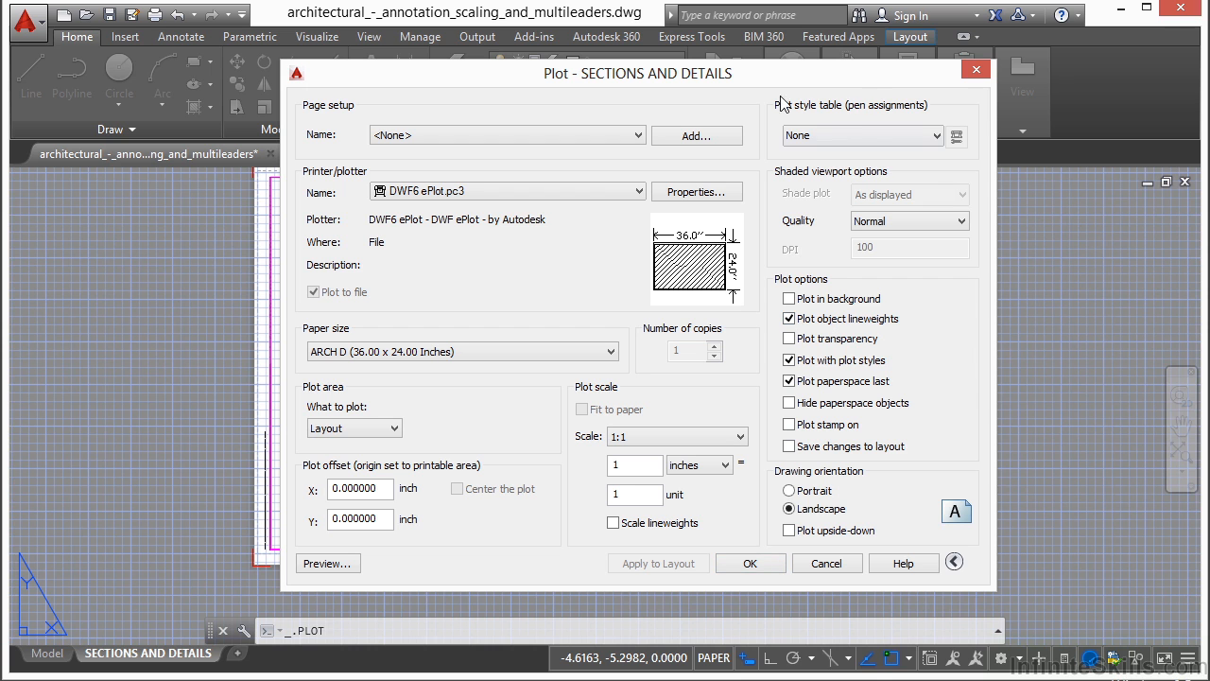
{"action": "left_click_drag", "start_coordinate": [769, 81], "coordinate": [727, 81]}
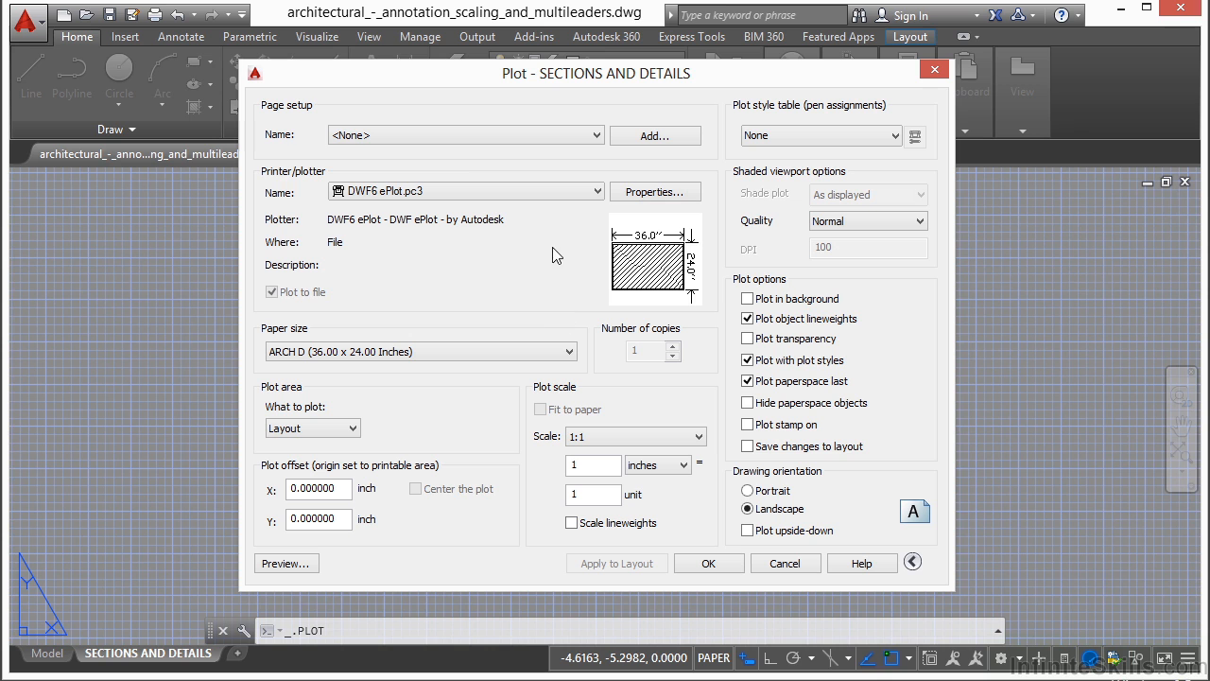
Examine the page setup choices offered for the plot, leaving the selection at <None>.
{"action": "left_click", "coordinate": [416, 135]}
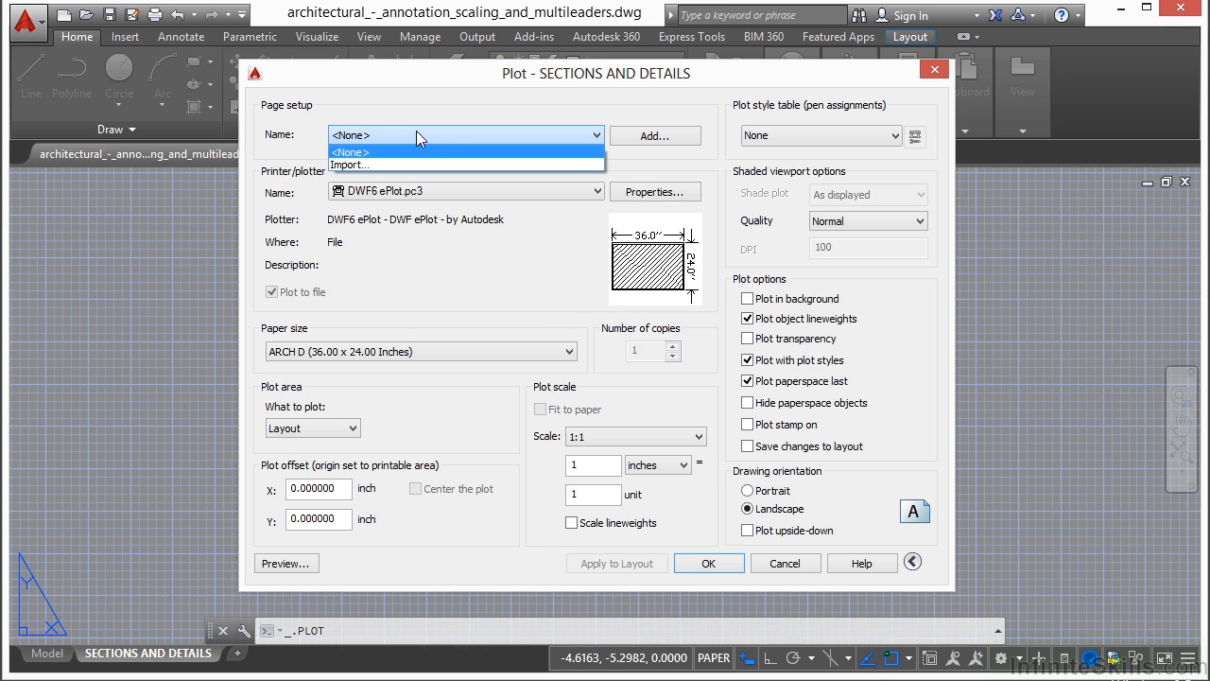
{"action": "left_click", "coordinate": [425, 114]}
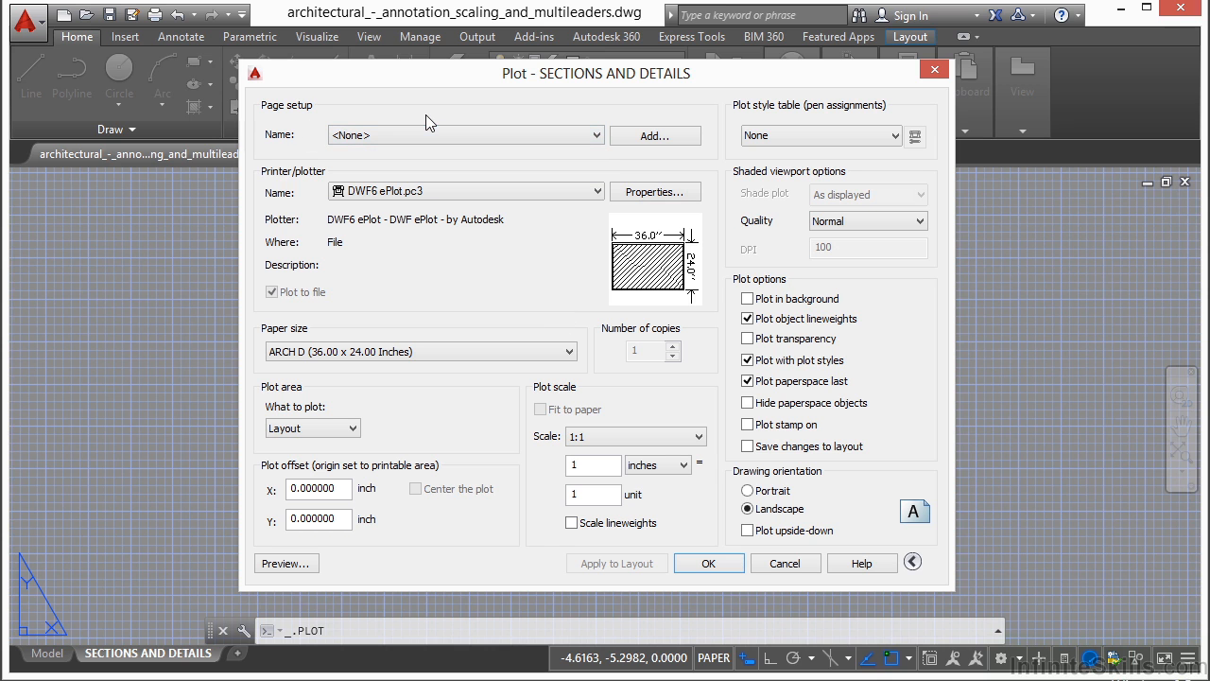
{"action": "left_click", "coordinate": [525, 135]}
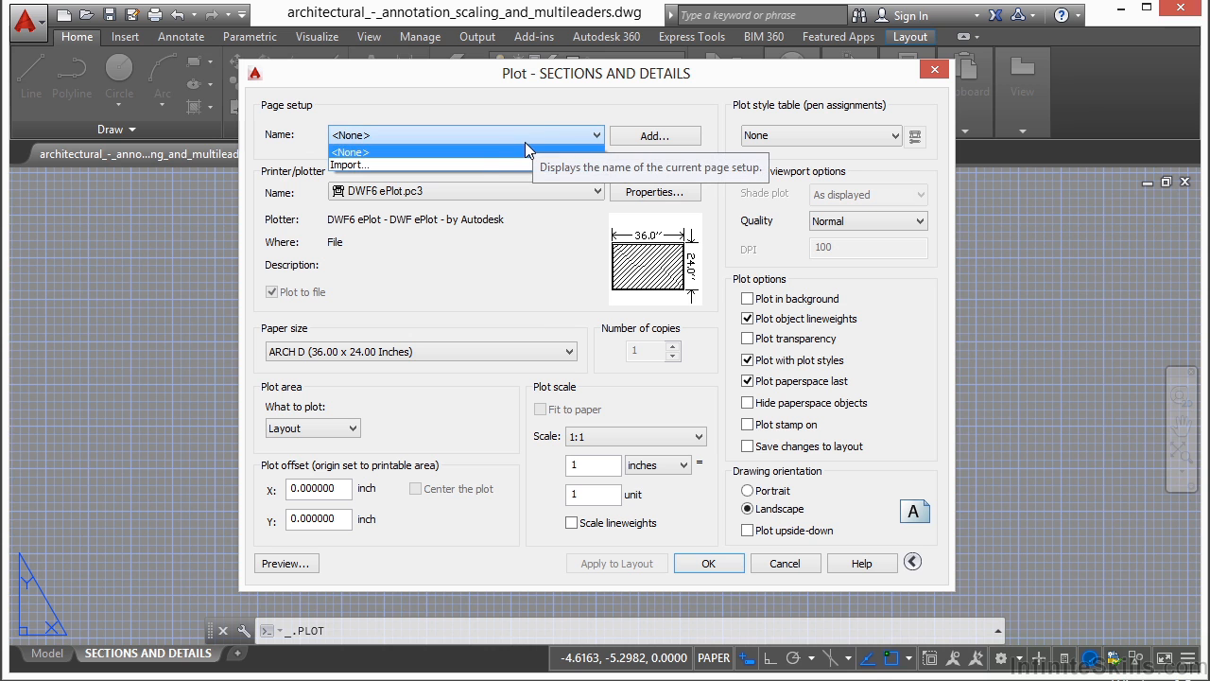
{"action": "left_click", "coordinate": [419, 124]}
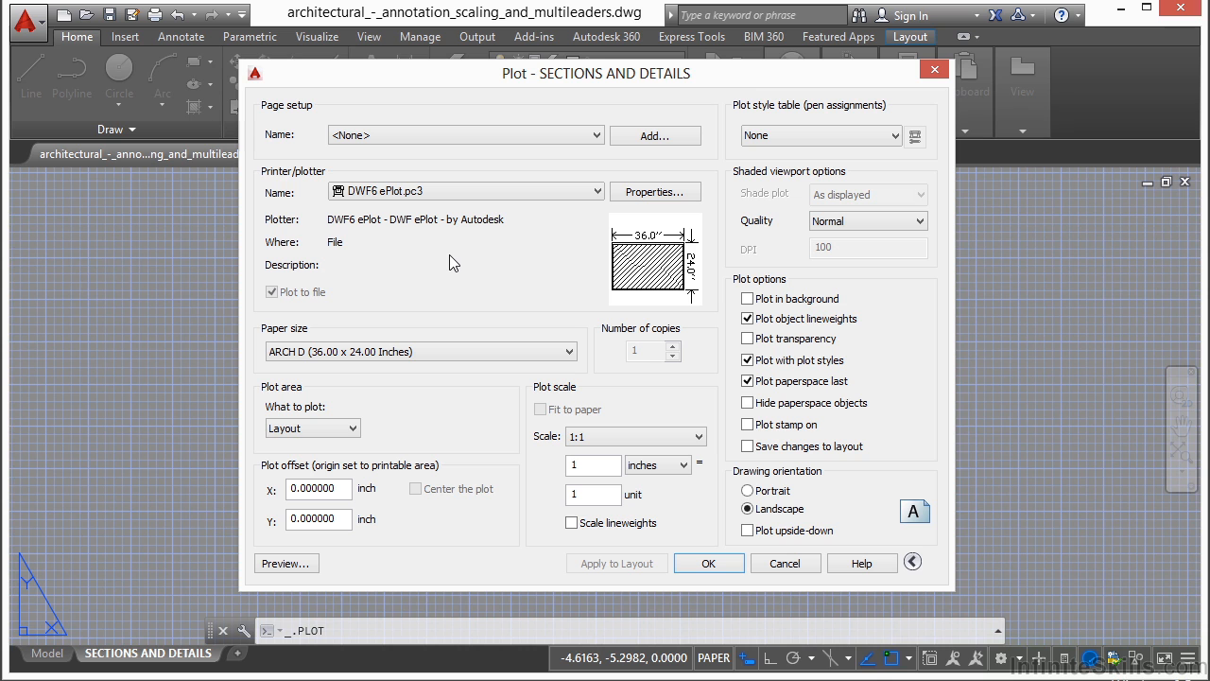
Look through the available plotters and select HP9488F6 (HP Officejet Pro 8600) for the plot.
{"action": "left_click", "coordinate": [590, 195]}
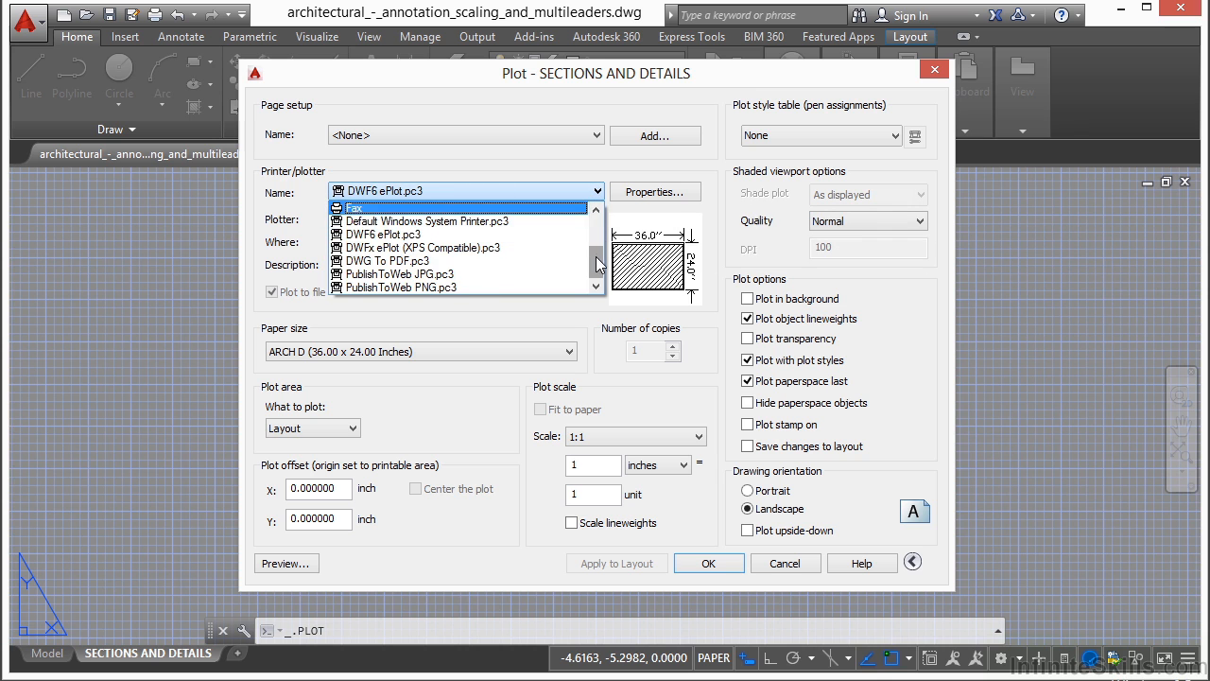
{"action": "left_click_drag", "start_coordinate": [596, 258], "coordinate": [598, 219]}
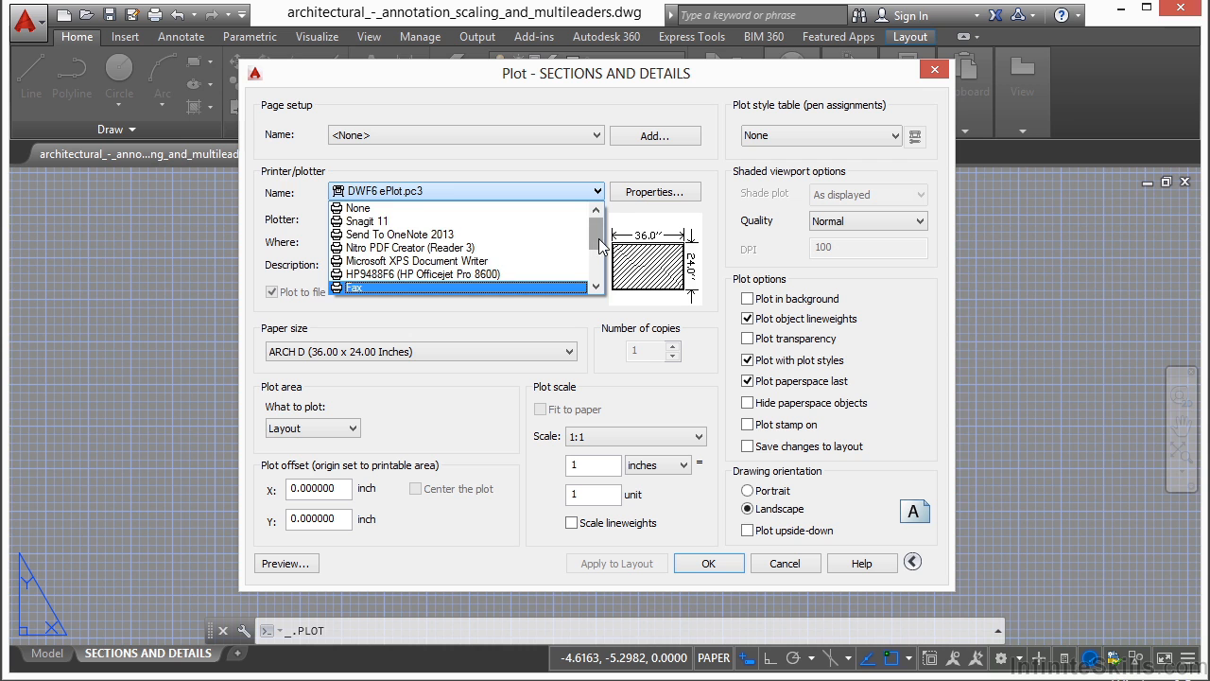
{"action": "left_click", "coordinate": [521, 306]}
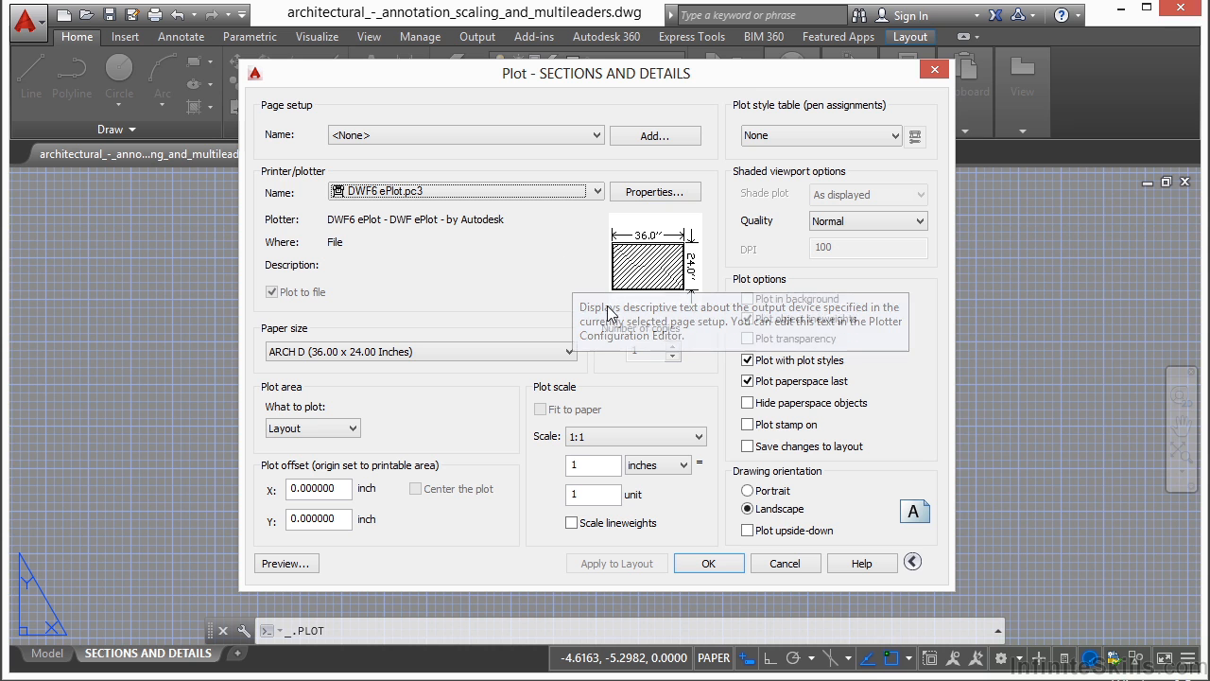
{"action": "left_click", "coordinate": [599, 192]}
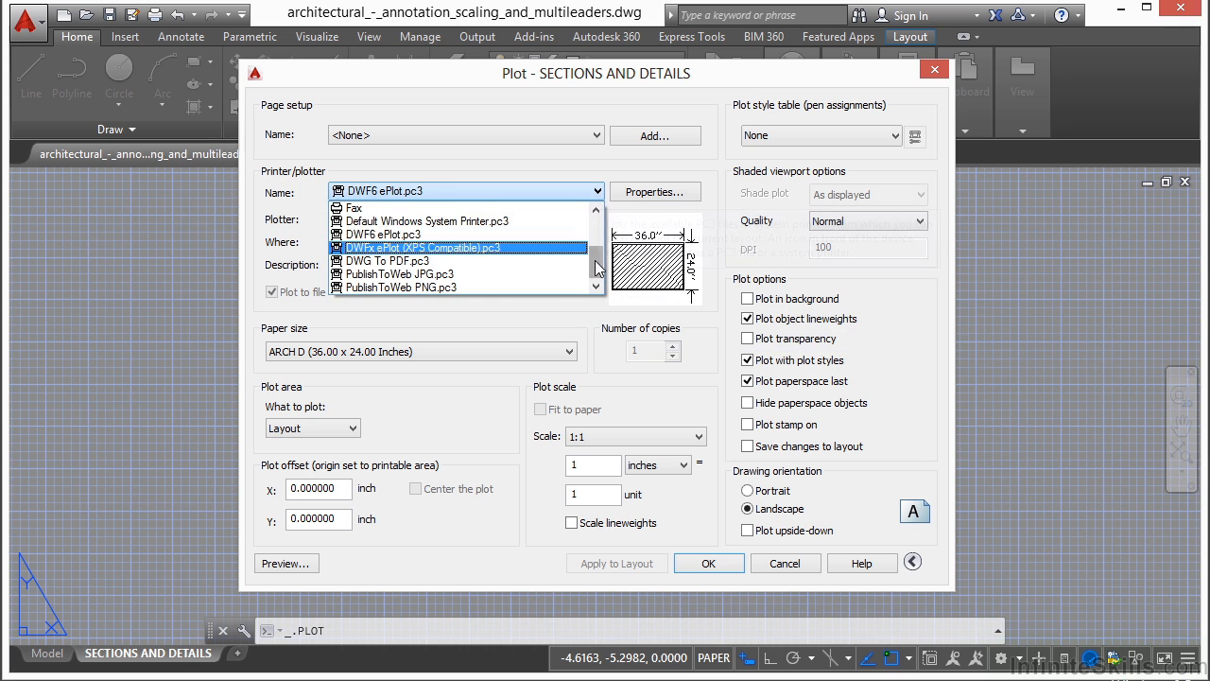
{"action": "scroll", "coordinate": [602, 269], "scroll_direction": "up", "scroll_amount": 2}
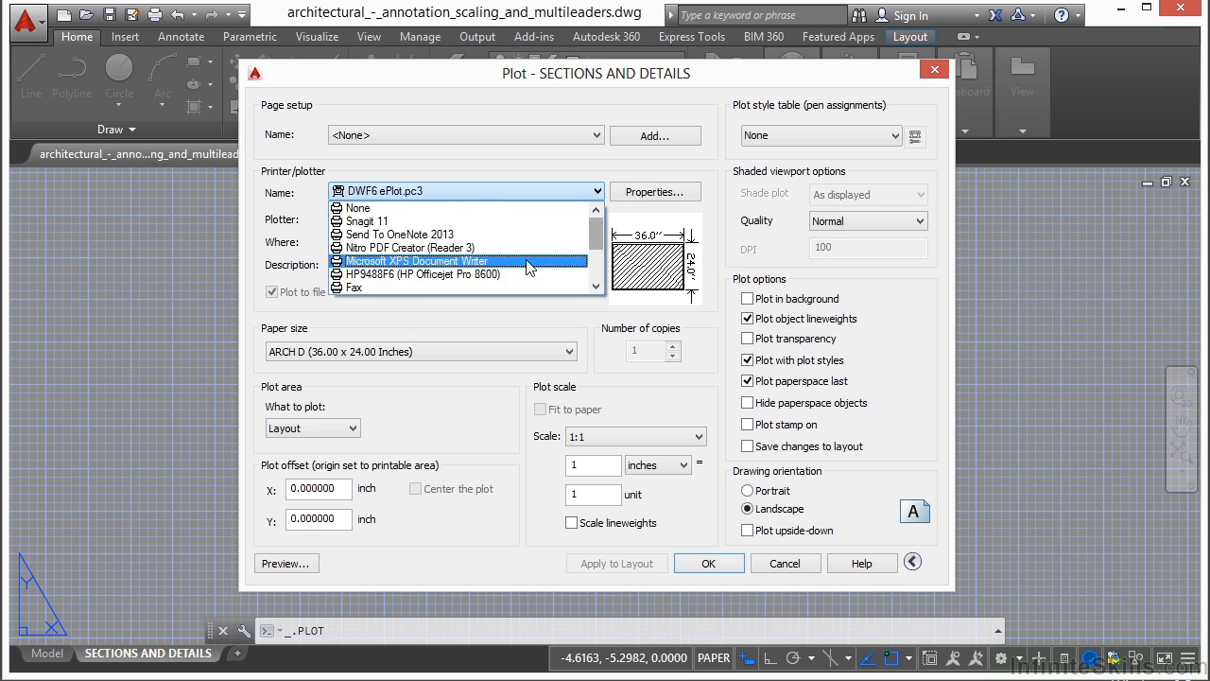
{"action": "left_click", "coordinate": [458, 276]}
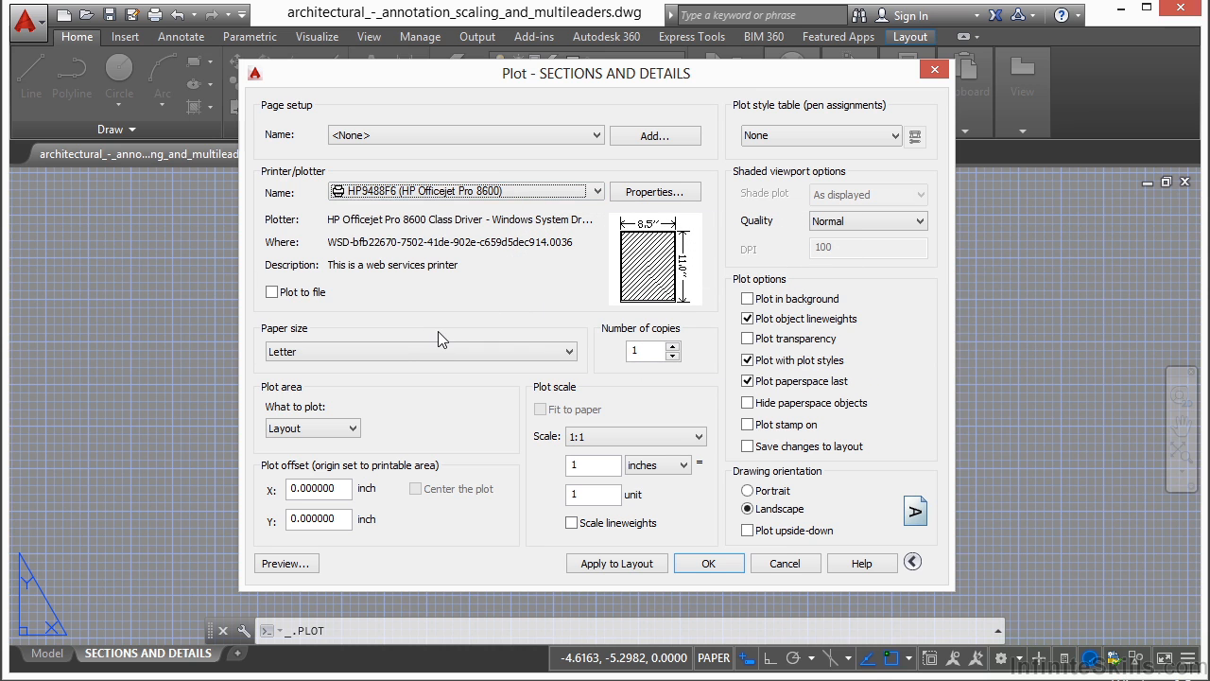
Browse the printer's paper sizes, set the paper size to 8.5x13in. and check its printable area in the preview.
{"action": "left_click", "coordinate": [484, 349]}
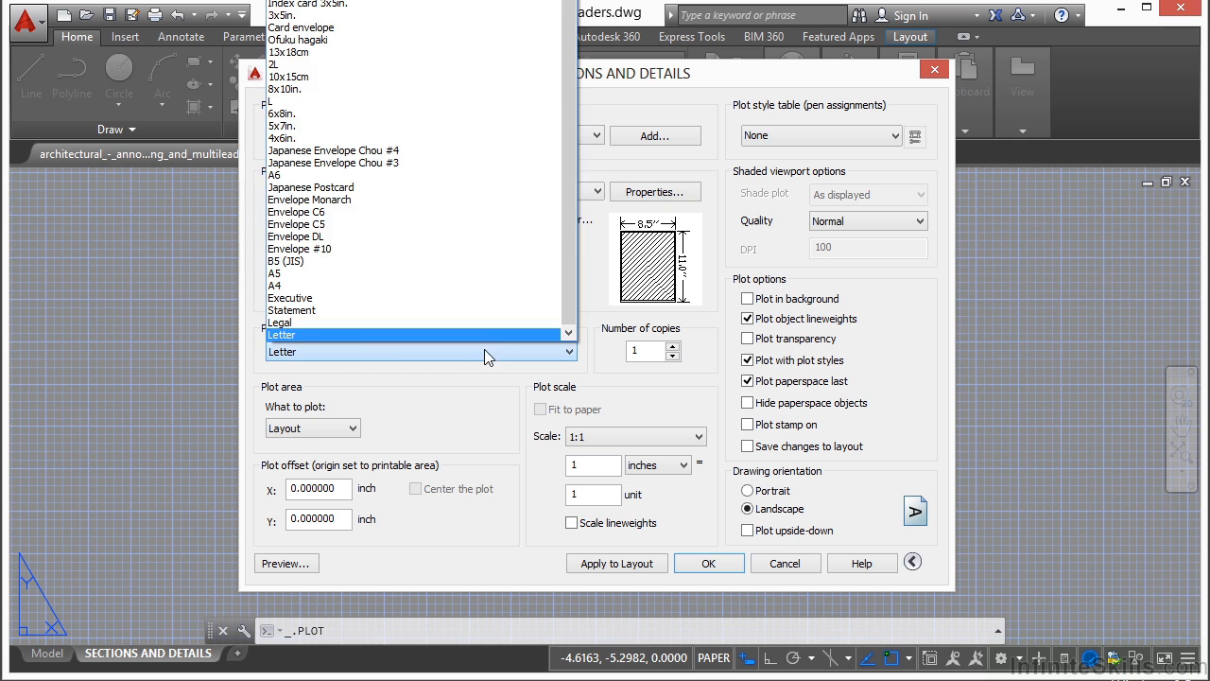
{"action": "left_click", "coordinate": [376, 355]}
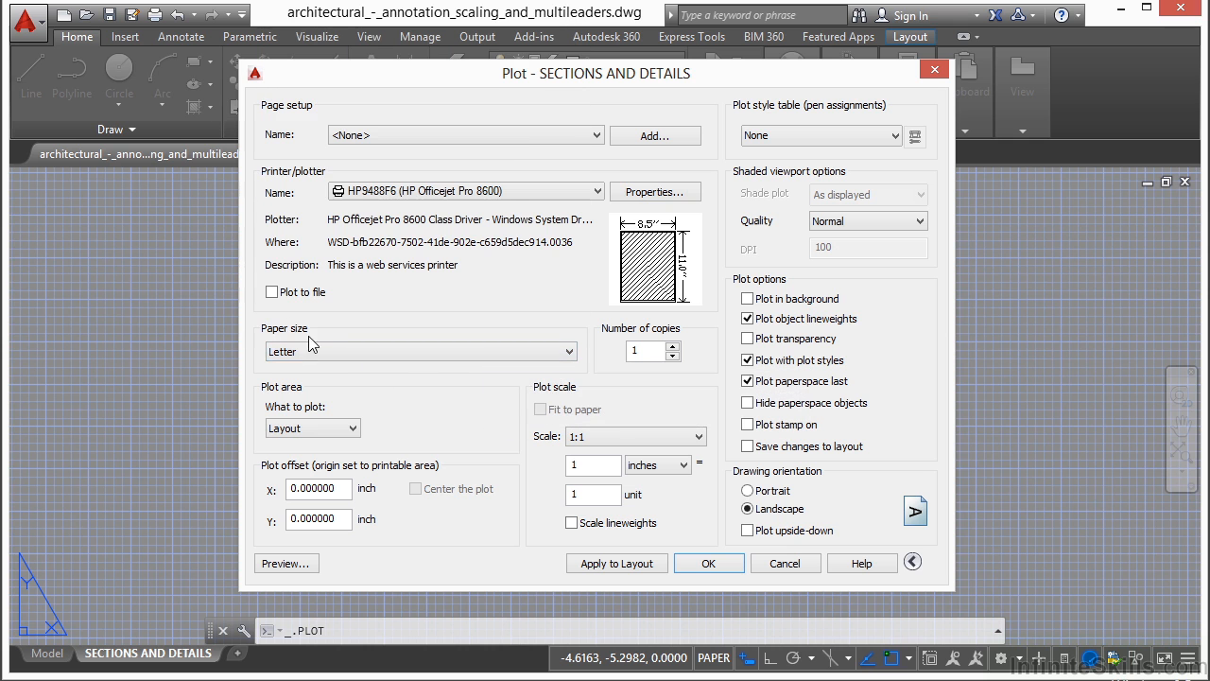
{"action": "left_click", "coordinate": [433, 351]}
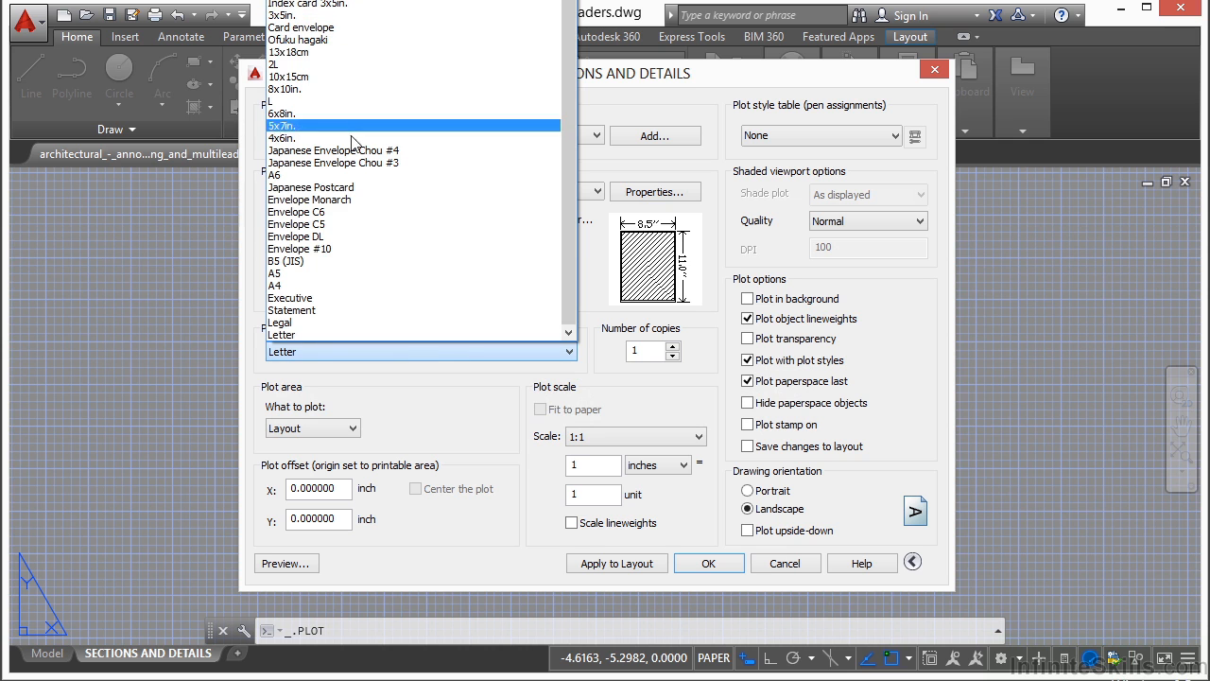
{"action": "left_click", "coordinate": [309, 335]}
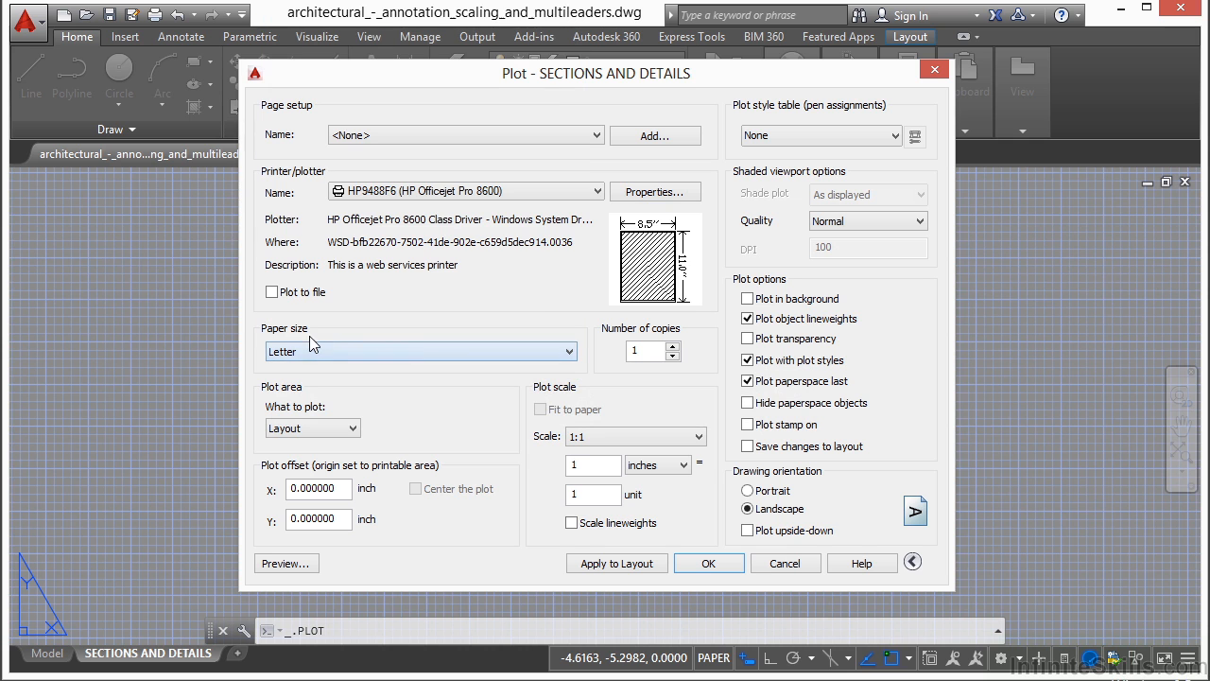
{"action": "mouse_move", "coordinate": [640, 251]}
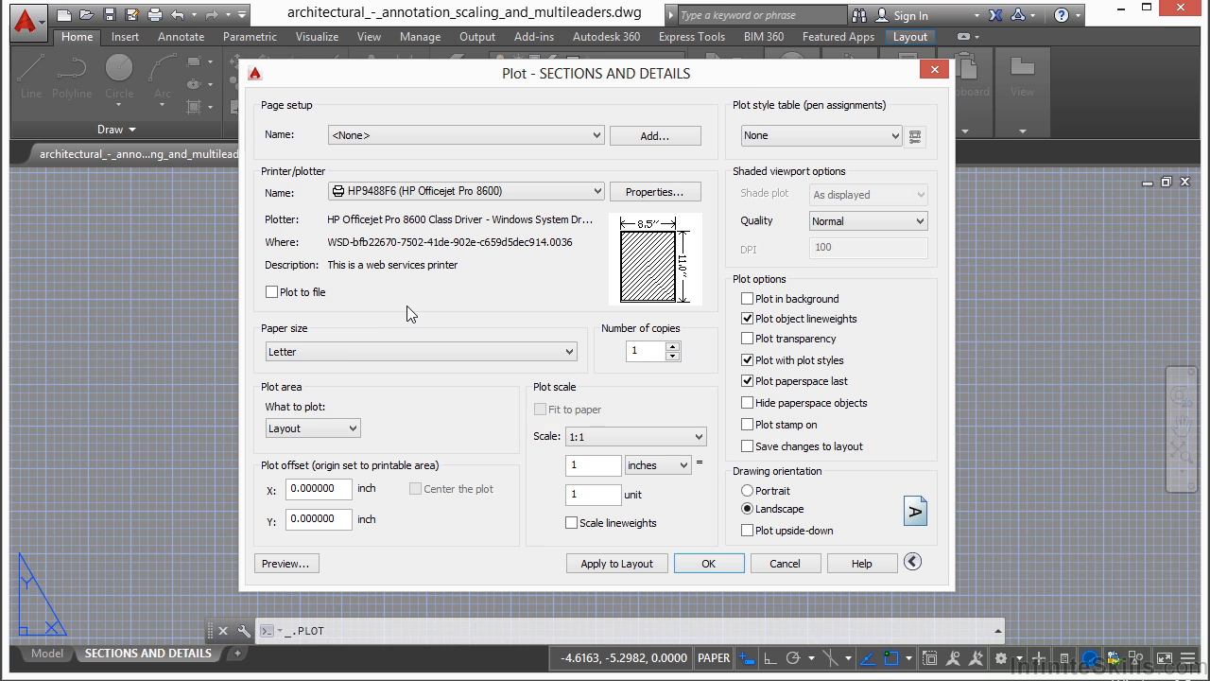
{"action": "left_click", "coordinate": [509, 354]}
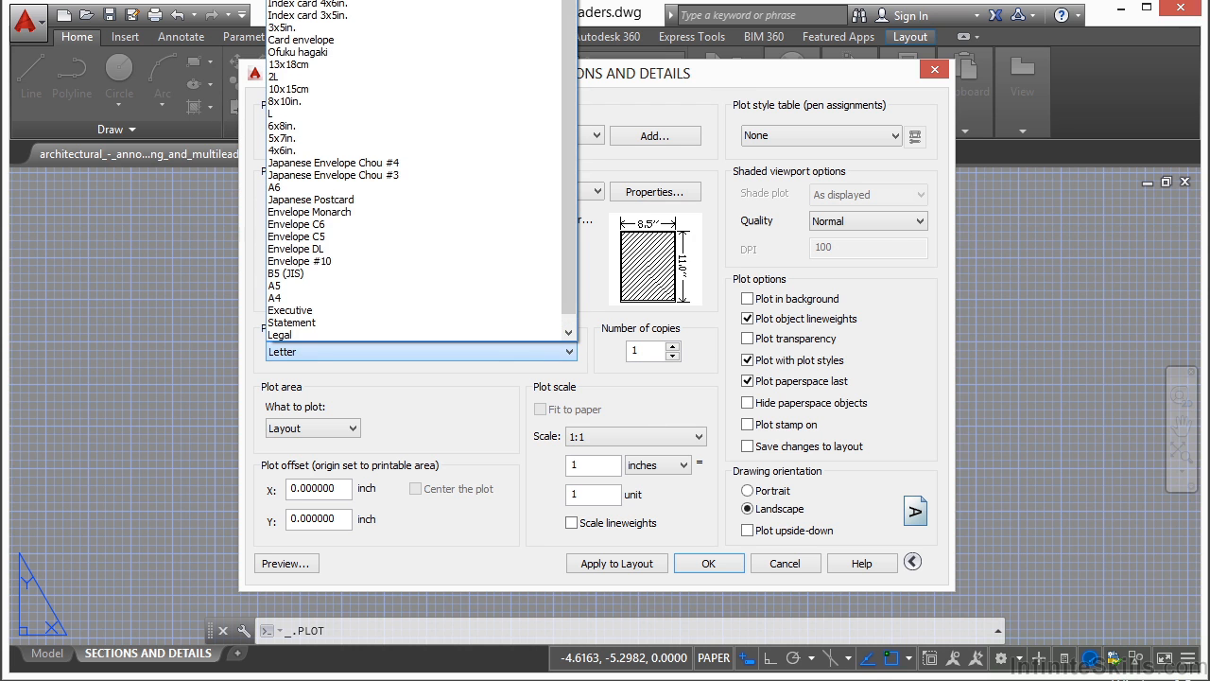
{"action": "left_click", "coordinate": [406, 1]}
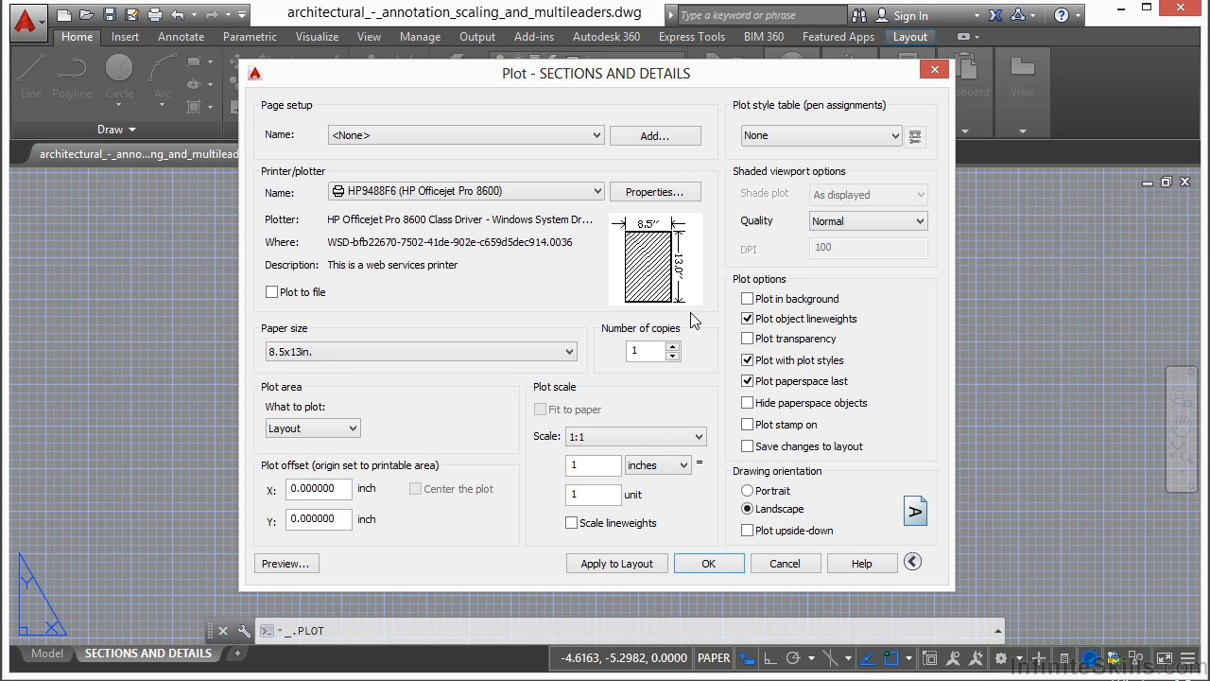
{"action": "mouse_move", "coordinate": [691, 276]}
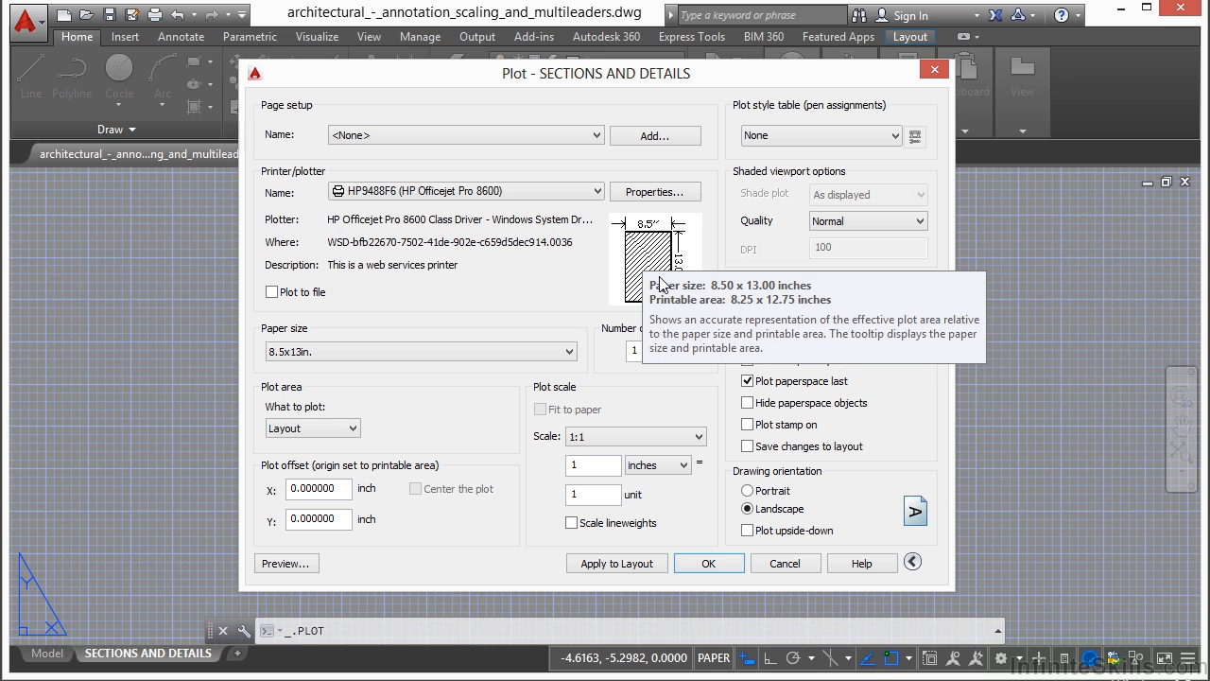
Compare the Portrait and Landscape drawing orientations, leaving the plot set to Portrait.
{"action": "left_click", "coordinate": [756, 490]}
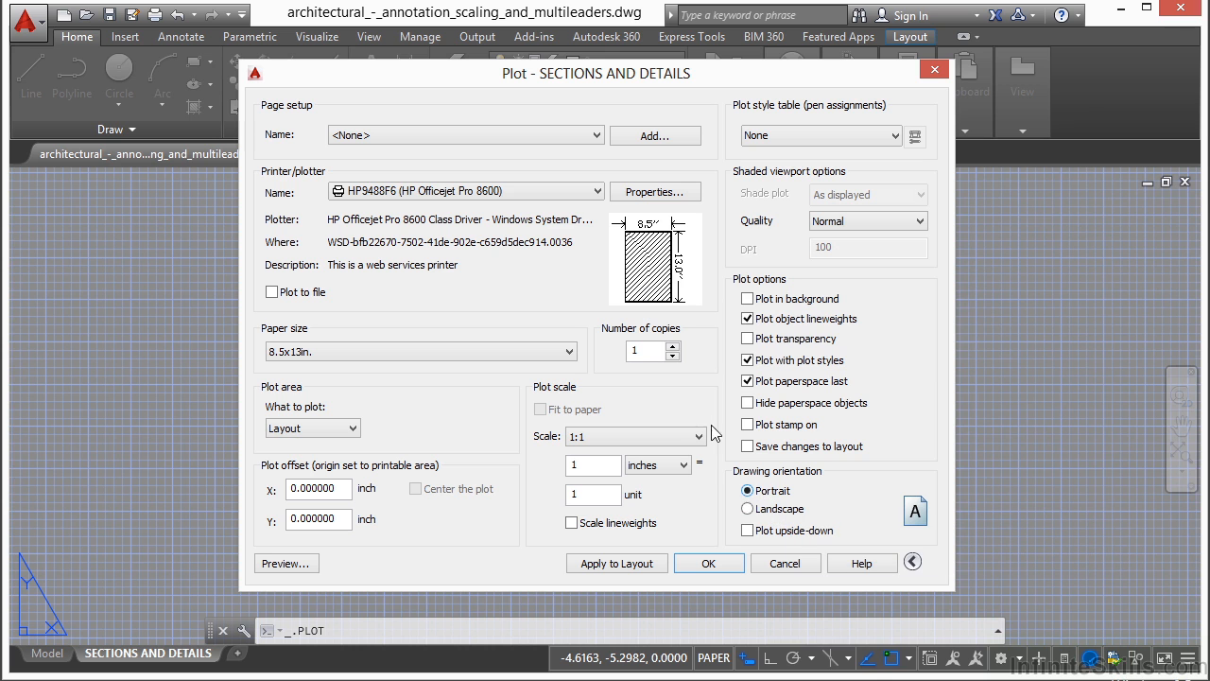
{"action": "mouse_move", "coordinate": [659, 265]}
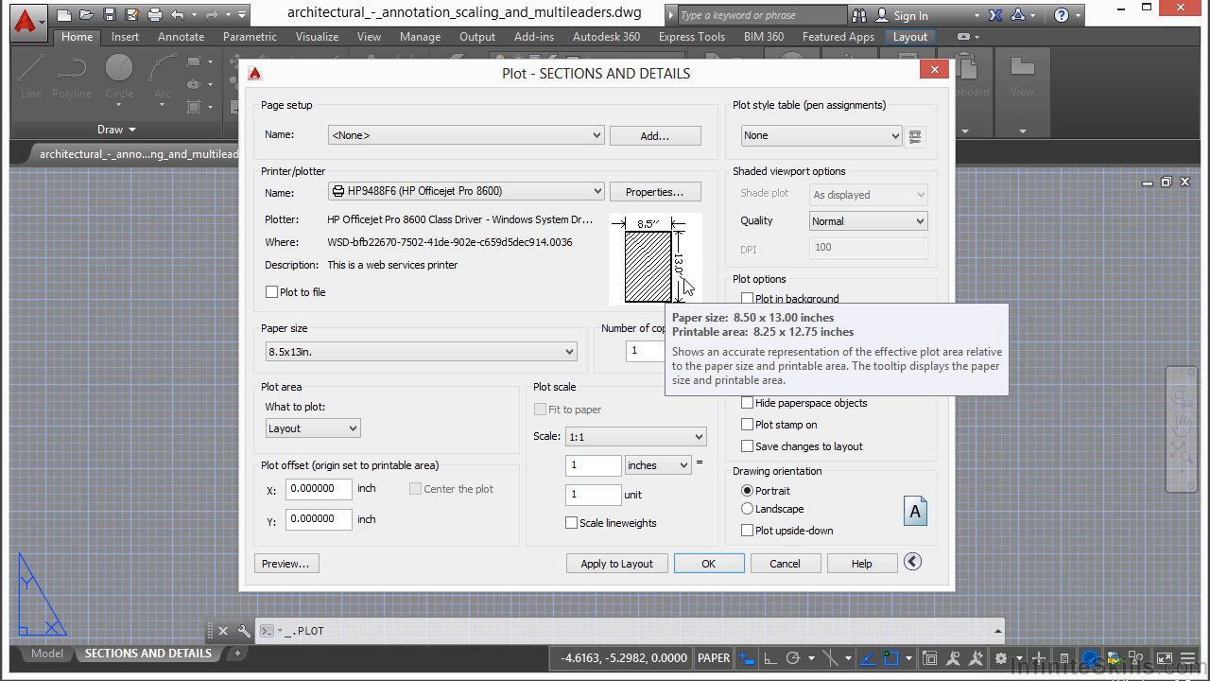
{"action": "mouse_move", "coordinate": [472, 280]}
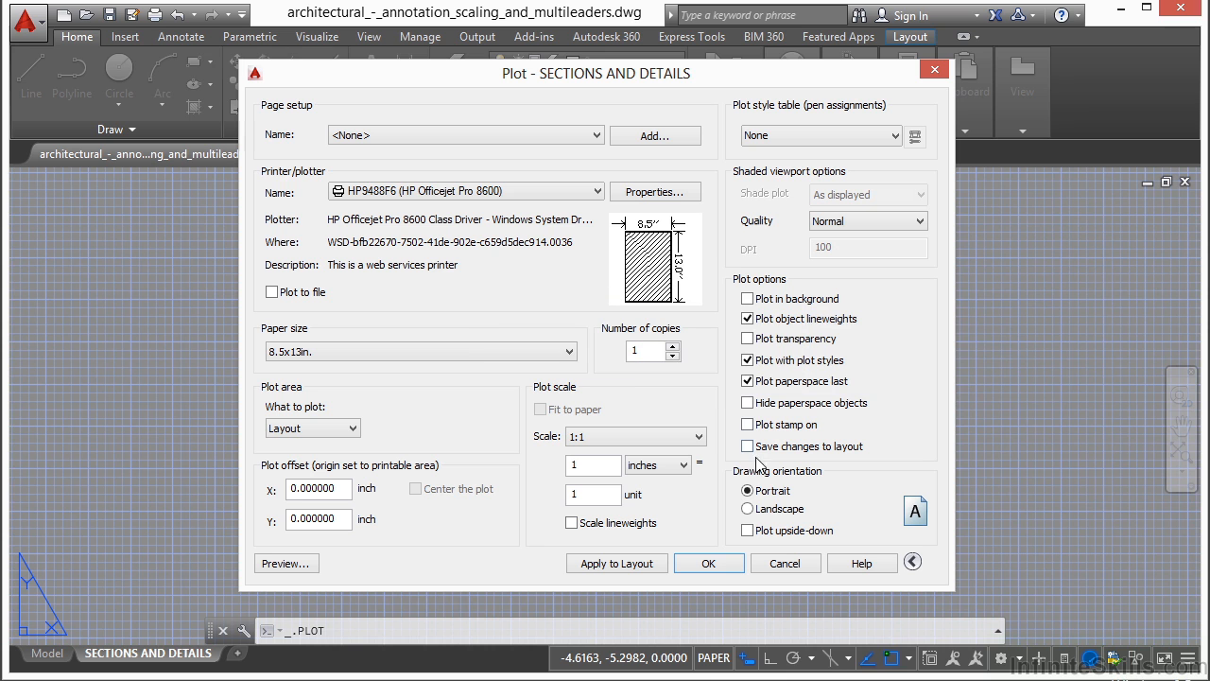
{"action": "left_click", "coordinate": [765, 509]}
{"action": "left_click", "coordinate": [767, 489]}
{"action": "left_click", "coordinate": [766, 511]}
{"action": "left_click", "coordinate": [768, 492]}
{"action": "mouse_move", "coordinate": [912, 516]}
{"action": "left_click", "coordinate": [782, 511]}
{"action": "left_click", "coordinate": [777, 494]}
Review the plot area choices and set what to plot to Display, shifting the Plot dialog slightly.
{"action": "left_click", "coordinate": [352, 430]}
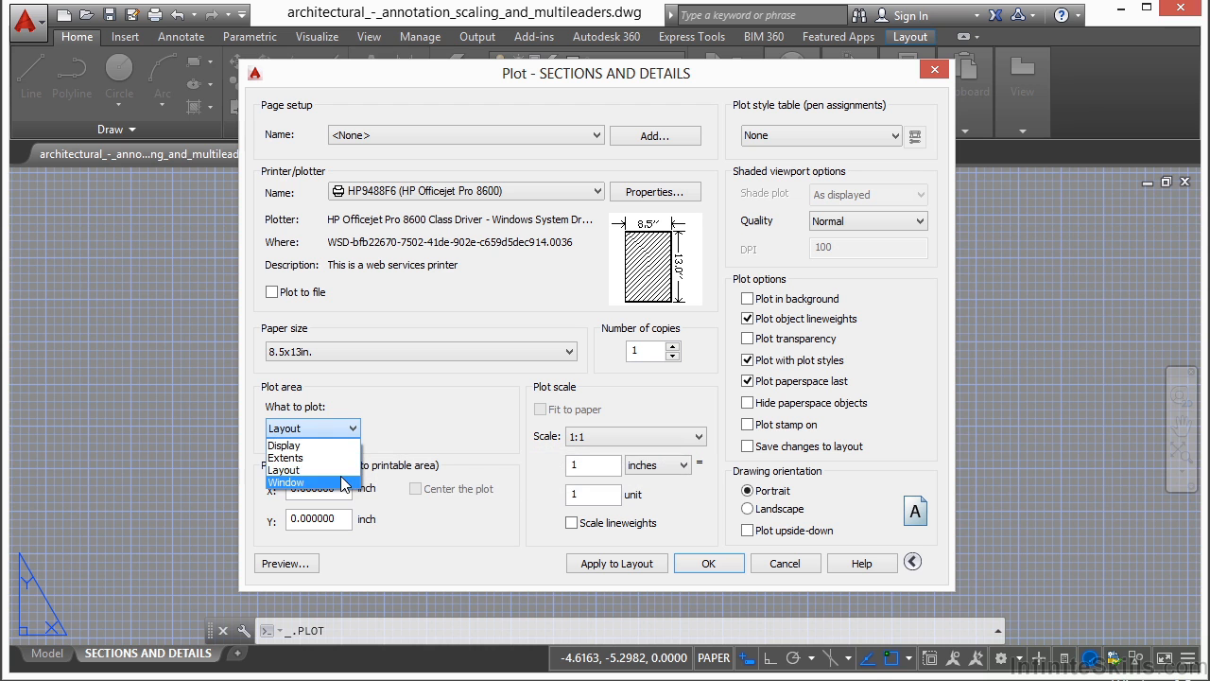
{"action": "left_click", "coordinate": [415, 421]}
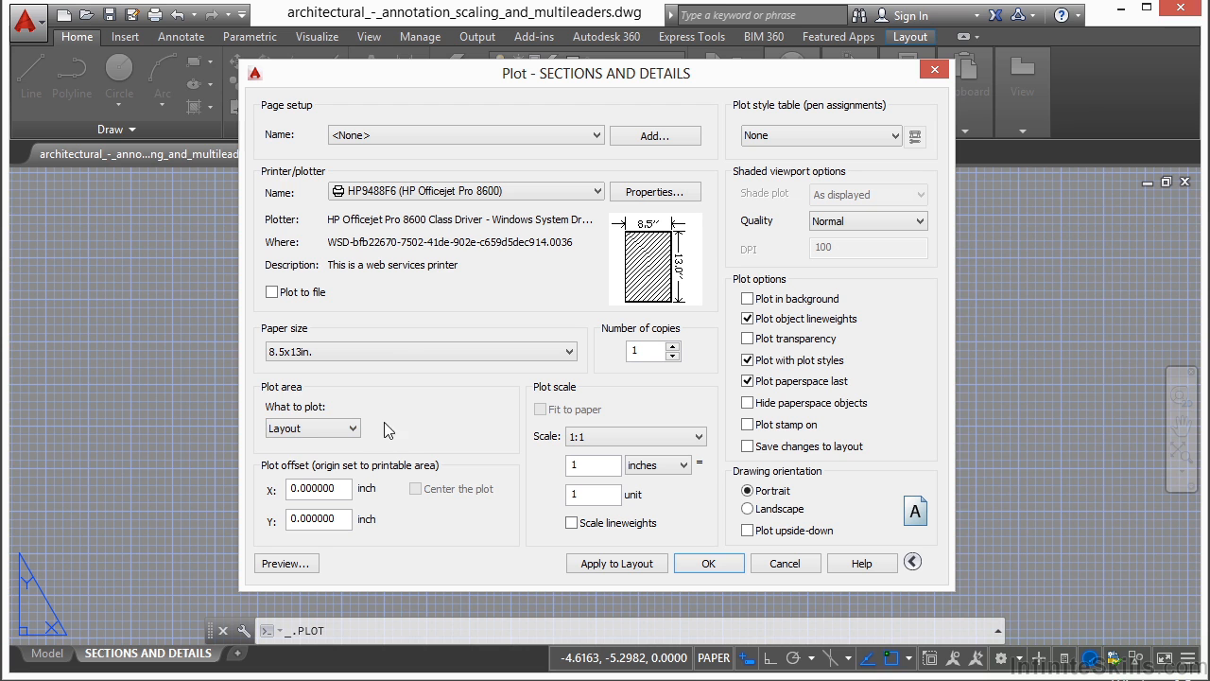
{"action": "left_click", "coordinate": [352, 428]}
{"action": "left_click", "coordinate": [301, 441]}
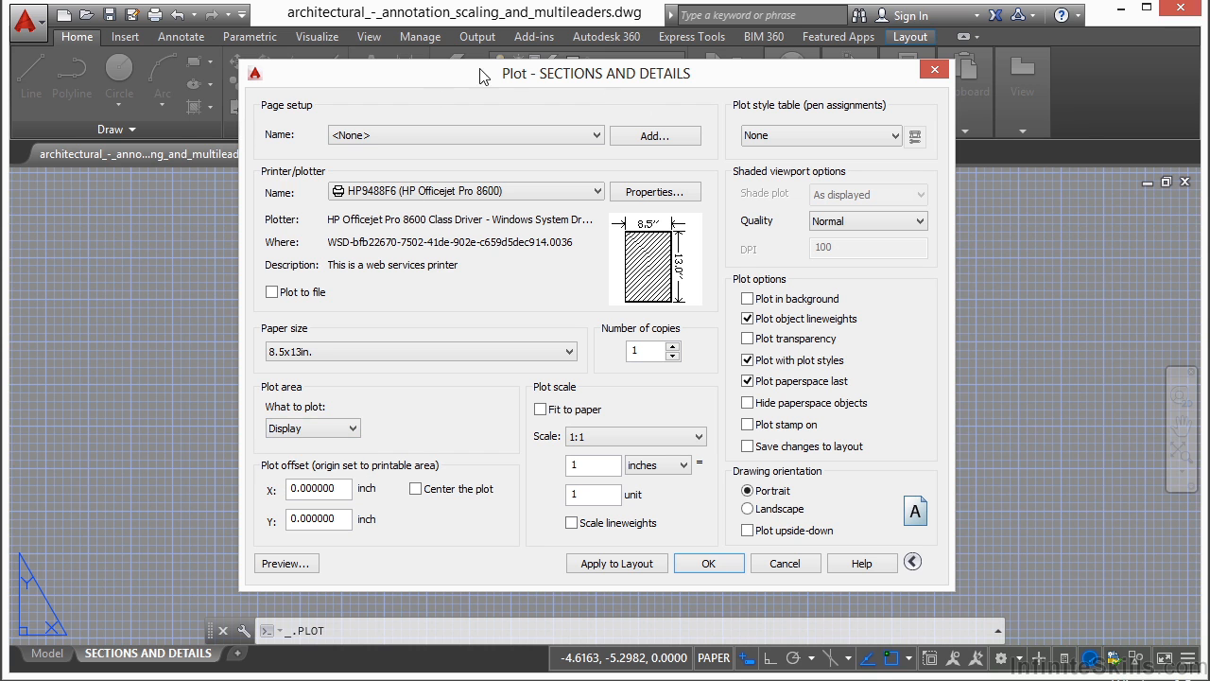
{"action": "mouse_move", "coordinate": [477, 78]}
{"action": "left_mouse_down"}
{"action": "mouse_move", "coordinate": [688, 140]}
{"action": "mouse_move", "coordinate": [820, 344]}
{"action": "mouse_move", "coordinate": [977, 455]}
{"action": "mouse_move", "coordinate": [1205, 282]}
{"action": "mouse_move", "coordinate": [1169, 279]}
{"action": "mouse_move", "coordinate": [1177, 327]}
{"action": "mouse_move", "coordinate": [1182, 312]}
{"action": "mouse_move", "coordinate": [440, 121]}
{"action": "mouse_move", "coordinate": [428, 58]}
{"action": "left_mouse_up"}
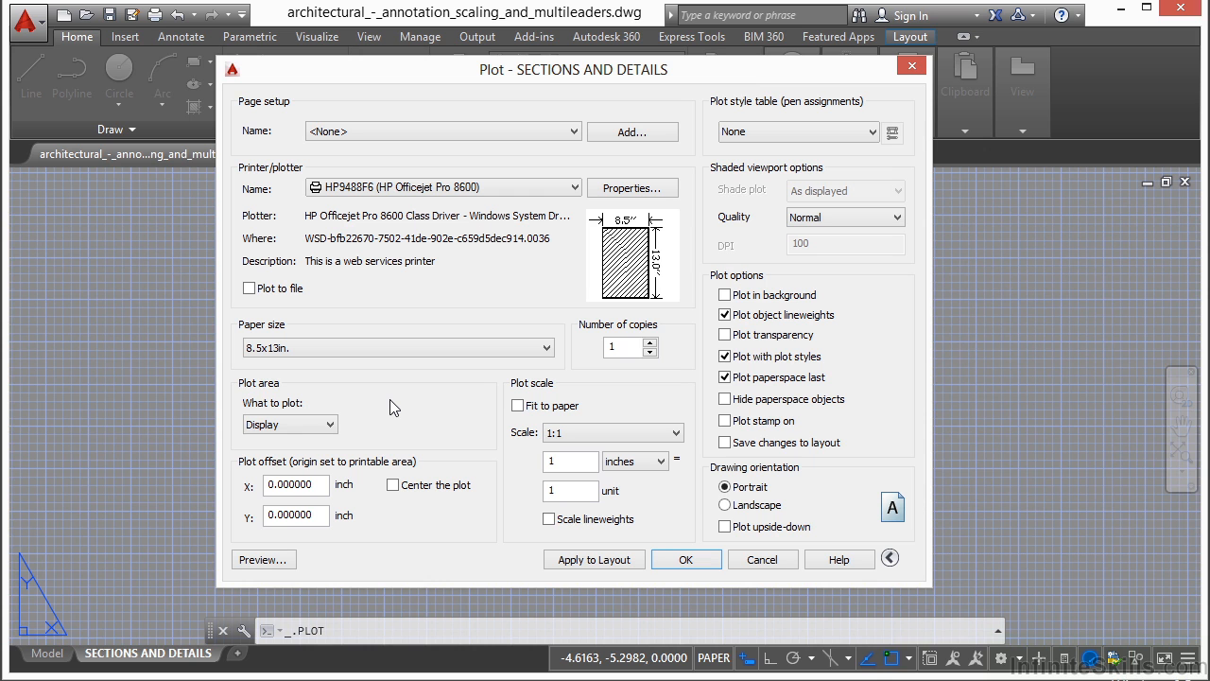
Set the plot area to Extents and check its effect on the paper preview.
{"action": "left_click", "coordinate": [321, 424]}
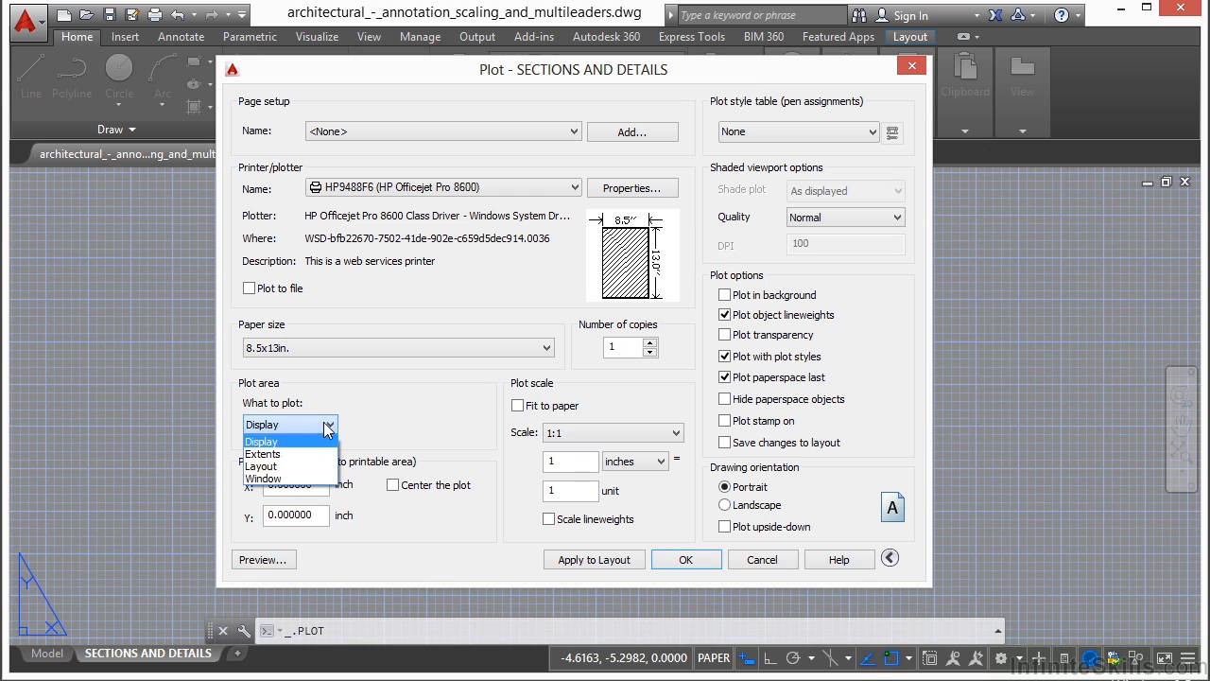
{"action": "left_click", "coordinate": [275, 453]}
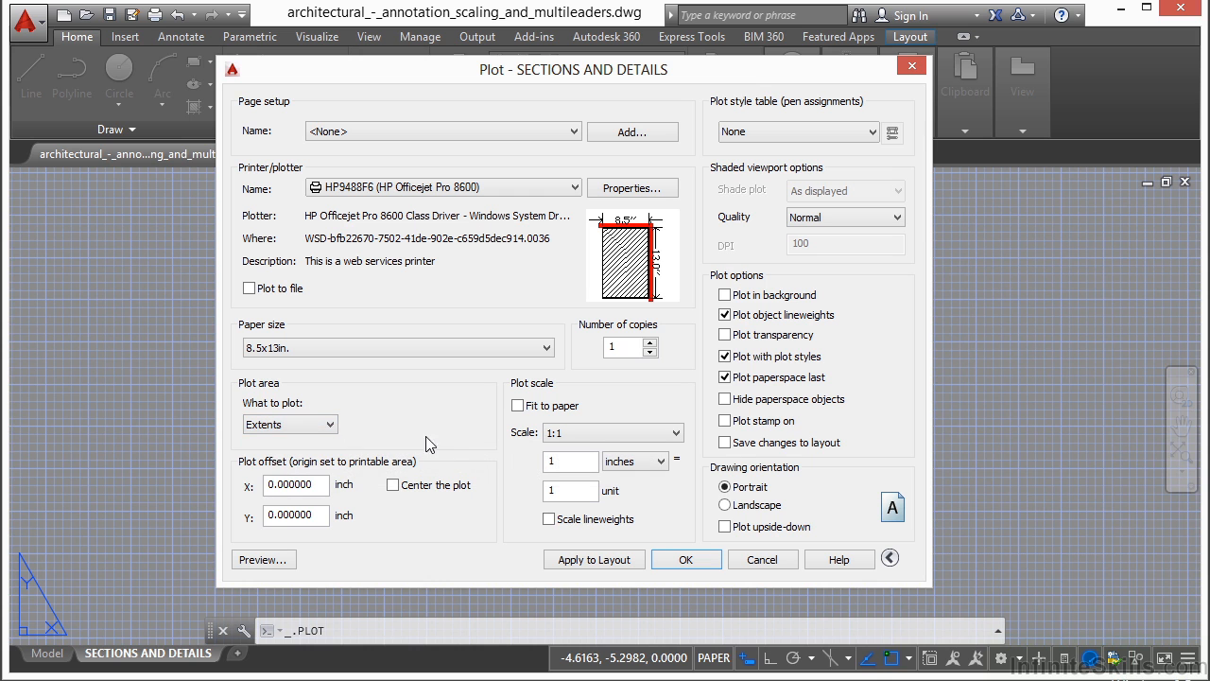
{"action": "mouse_move", "coordinate": [621, 238]}
Set the plot area back to Layout and move the Plot dialog aside temporarily to view the sheet.
{"action": "left_click", "coordinate": [331, 426]}
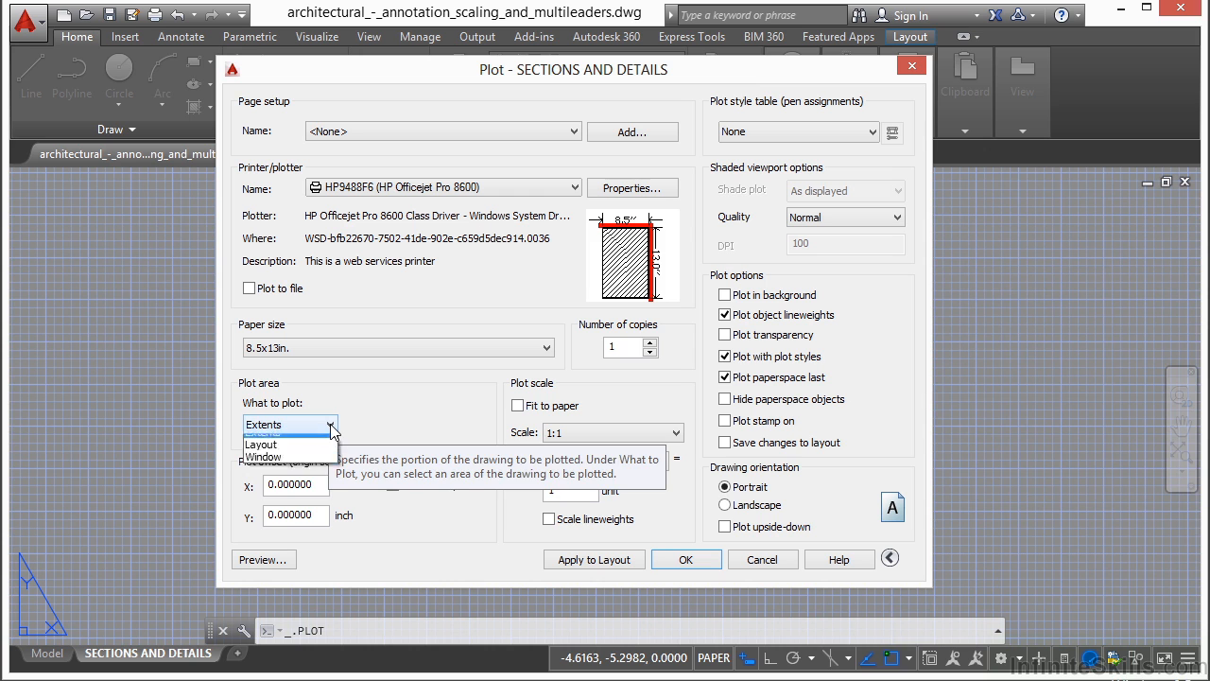
{"action": "left_click", "coordinate": [279, 464]}
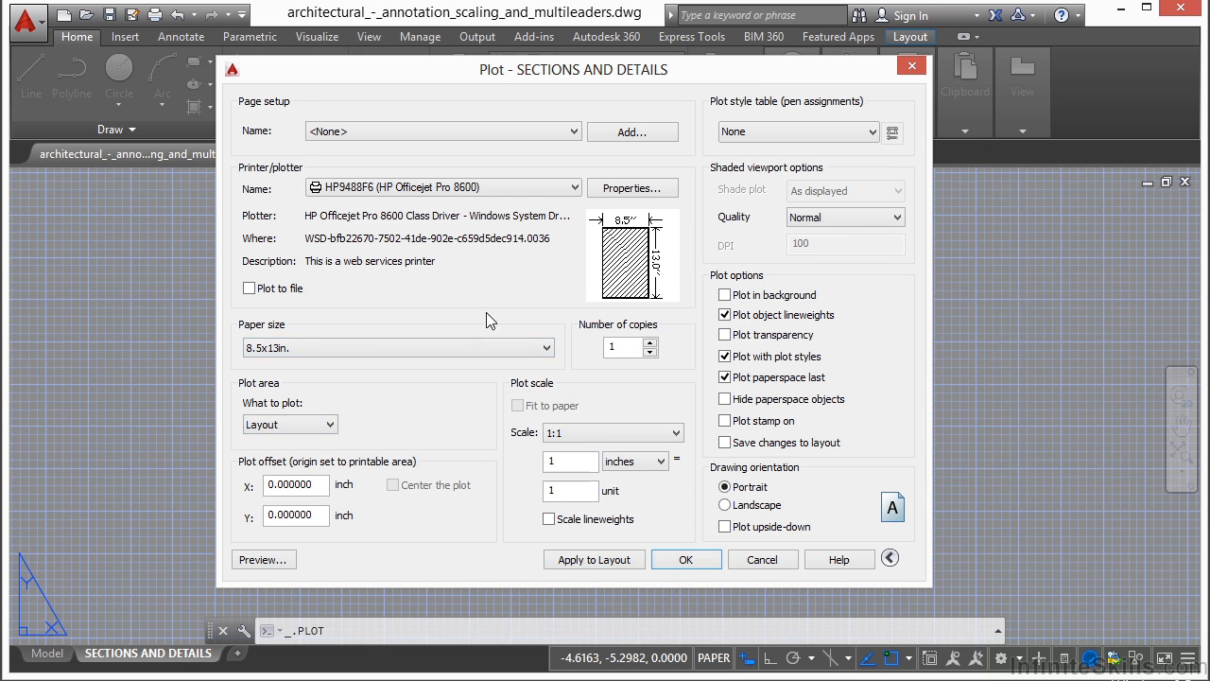
{"action": "left_click_drag", "start_coordinate": [495, 73], "coordinate": [959, 80]}
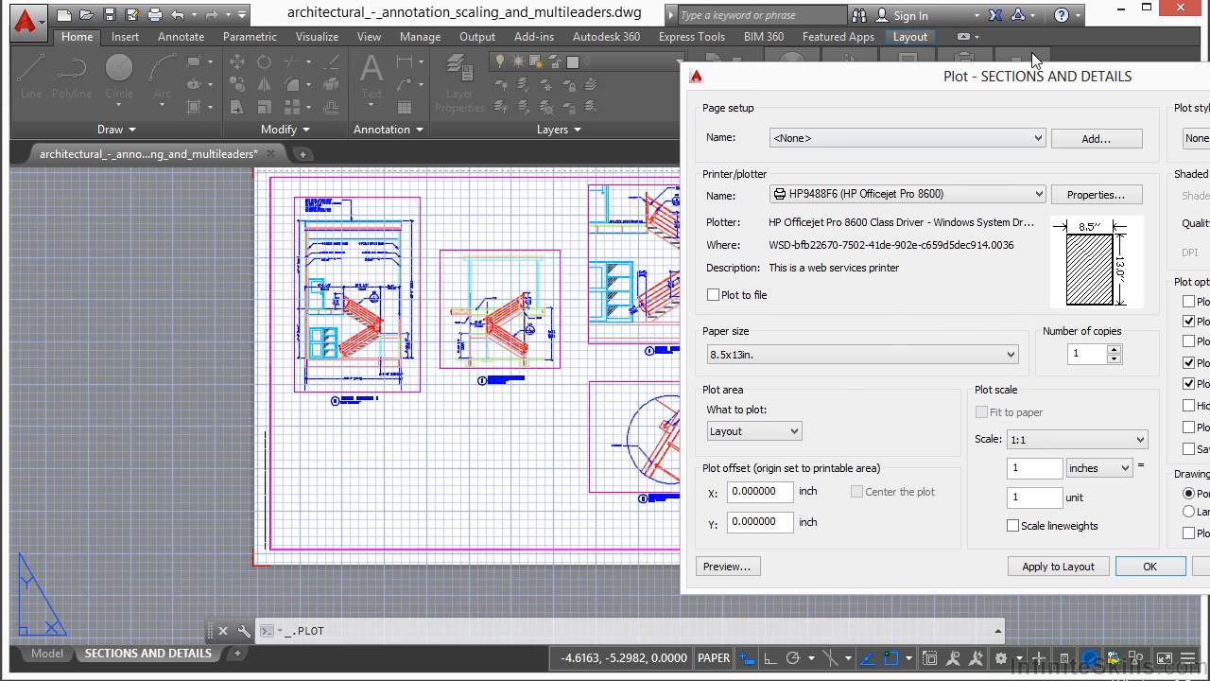
{"action": "left_click_drag", "start_coordinate": [1032, 78], "coordinate": [489, 72]}
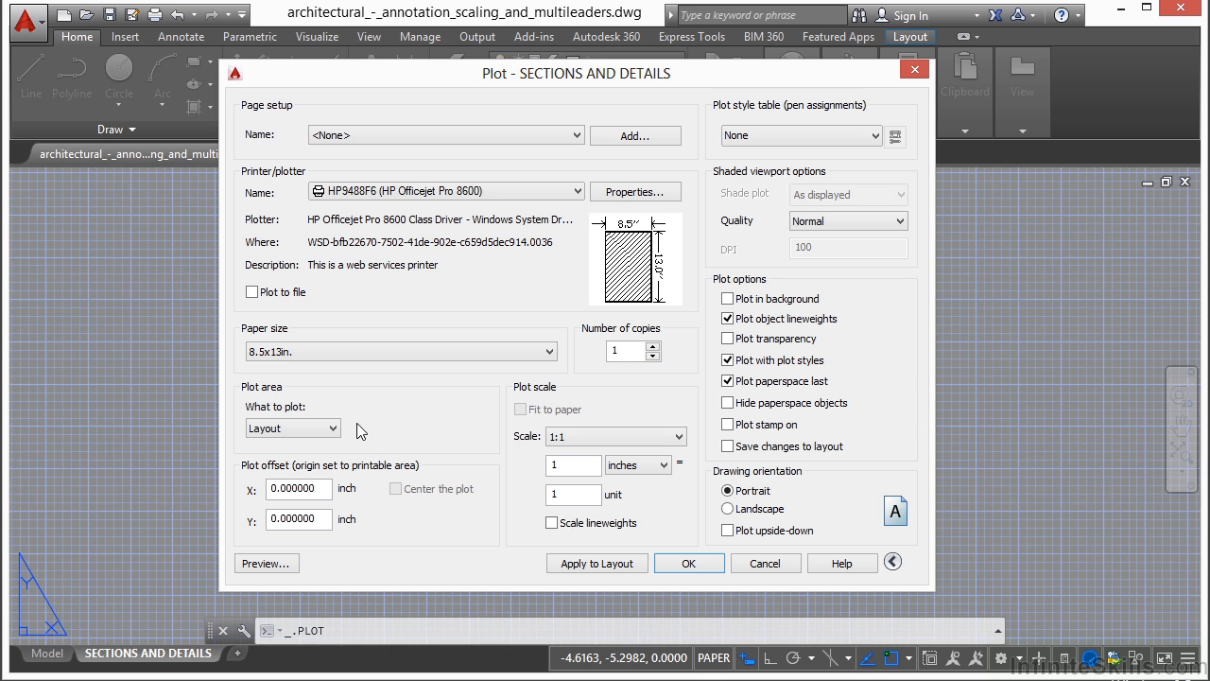
Set the plot area to Window and define it from the sheet's lower-left corner to its upper-right corner.
{"action": "left_click", "coordinate": [332, 429]}
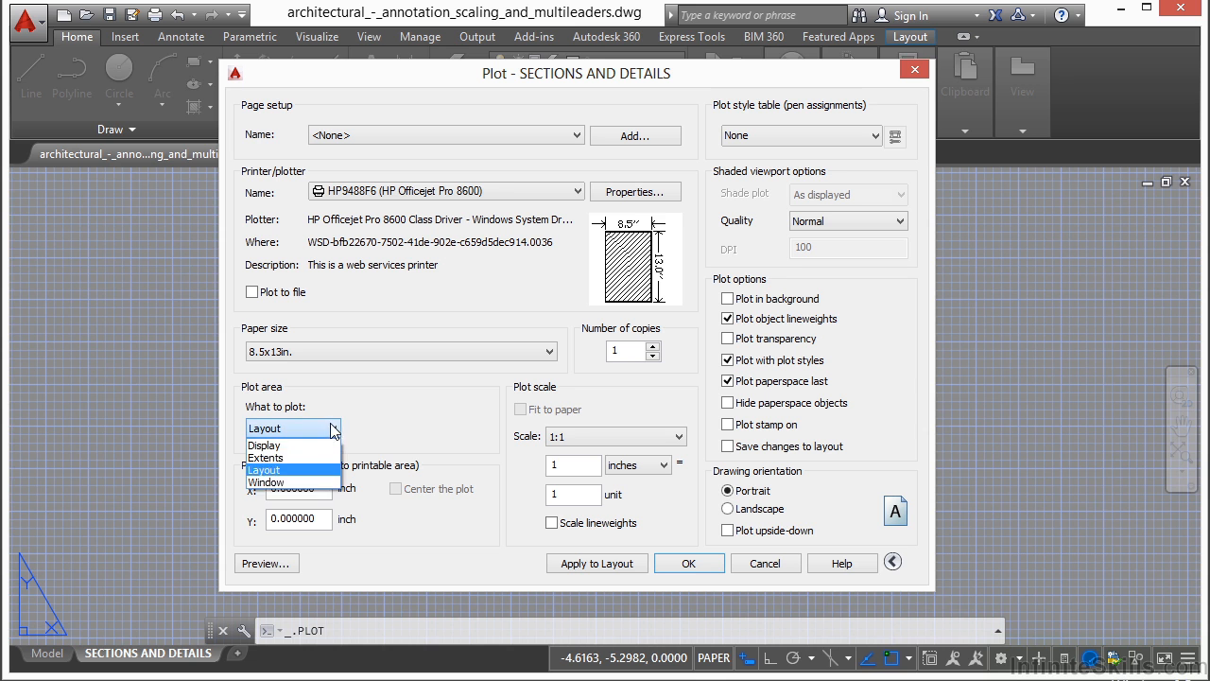
{"action": "left_click", "coordinate": [307, 475]}
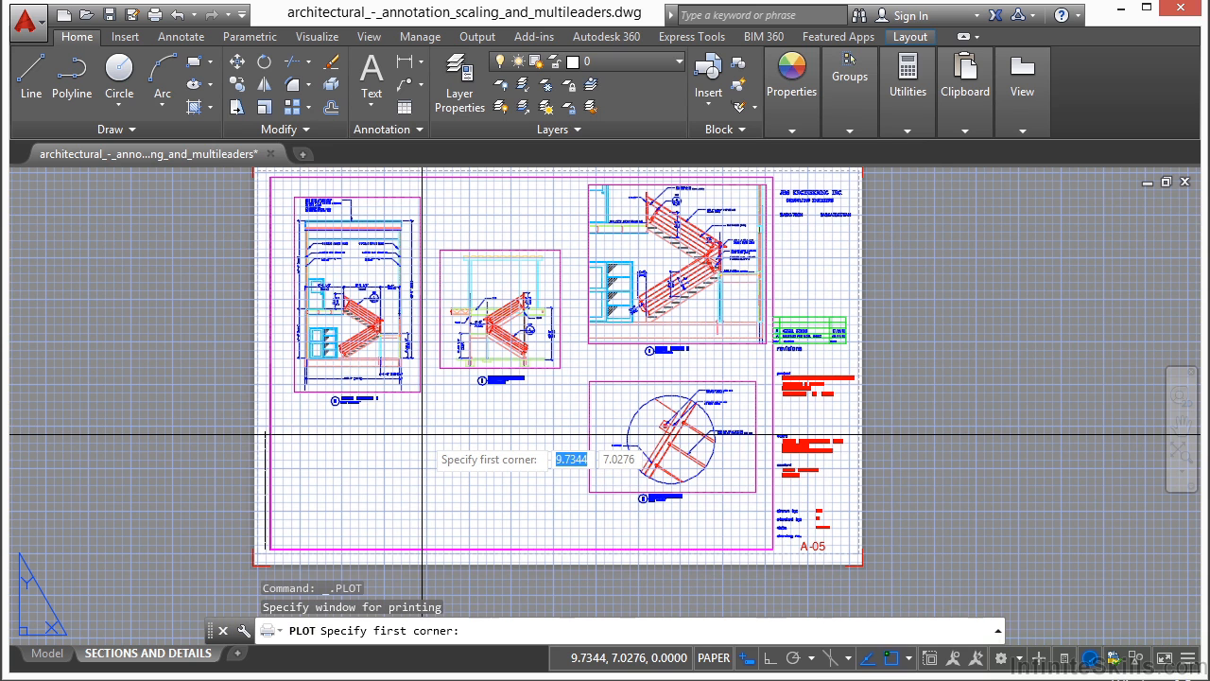
{"action": "scroll", "coordinate": [260, 565], "scroll_direction": "up", "scroll_amount": 3}
{"action": "left_click", "coordinate": [261, 565]}
{"action": "scroll", "coordinate": [261, 565], "scroll_direction": "down", "scroll_amount": 5}
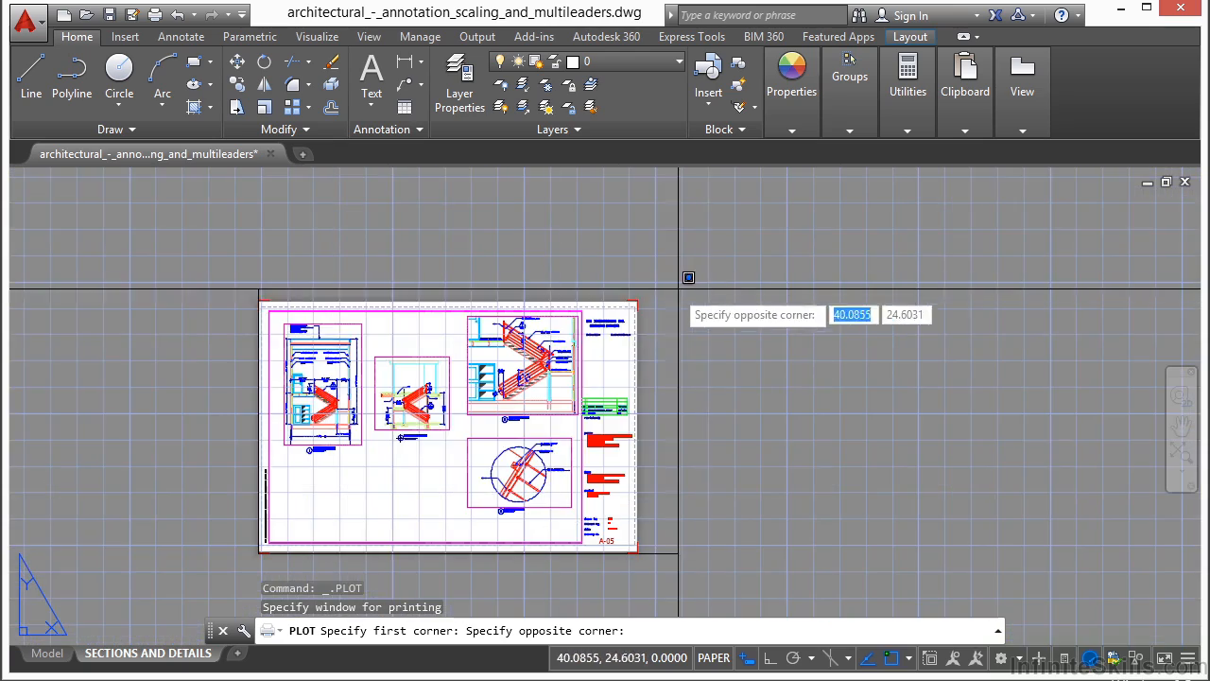
{"action": "scroll", "coordinate": [662, 282], "scroll_direction": "up", "scroll_amount": 3}
{"action": "left_click", "coordinate": [610, 299]}
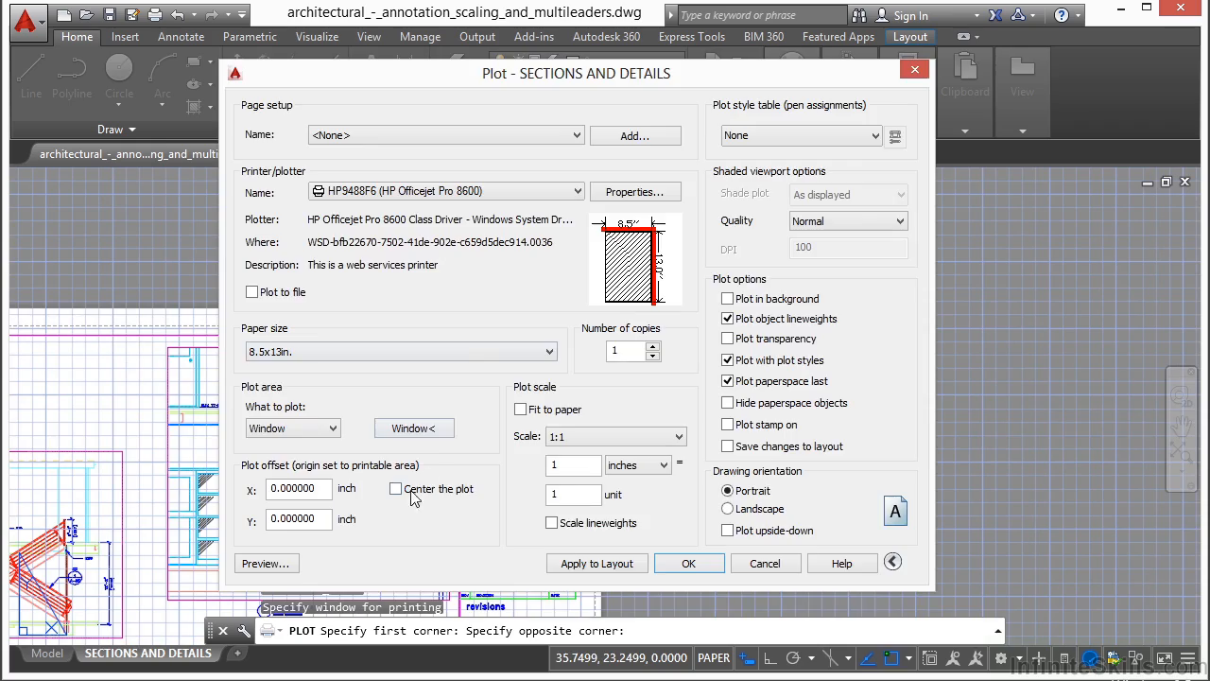
Redefine the plot window so it encloses only the STAIR SECTION 2 viewport and its title.
{"action": "left_click", "coordinate": [413, 428]}
{"action": "scroll", "coordinate": [528, 386], "scroll_direction": "down", "scroll_amount": 5}
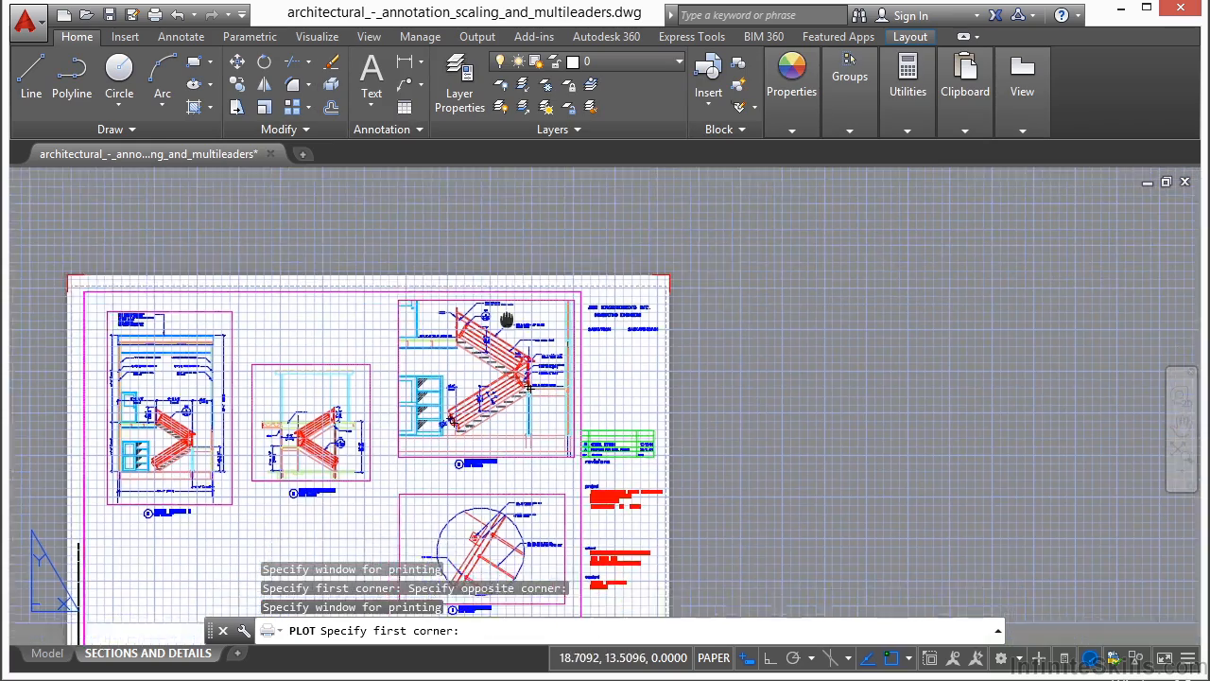
{"action": "scroll", "coordinate": [324, 317], "scroll_direction": "up", "scroll_amount": 4}
{"action": "scroll", "coordinate": [432, 283], "scroll_direction": "down", "scroll_amount": 2}
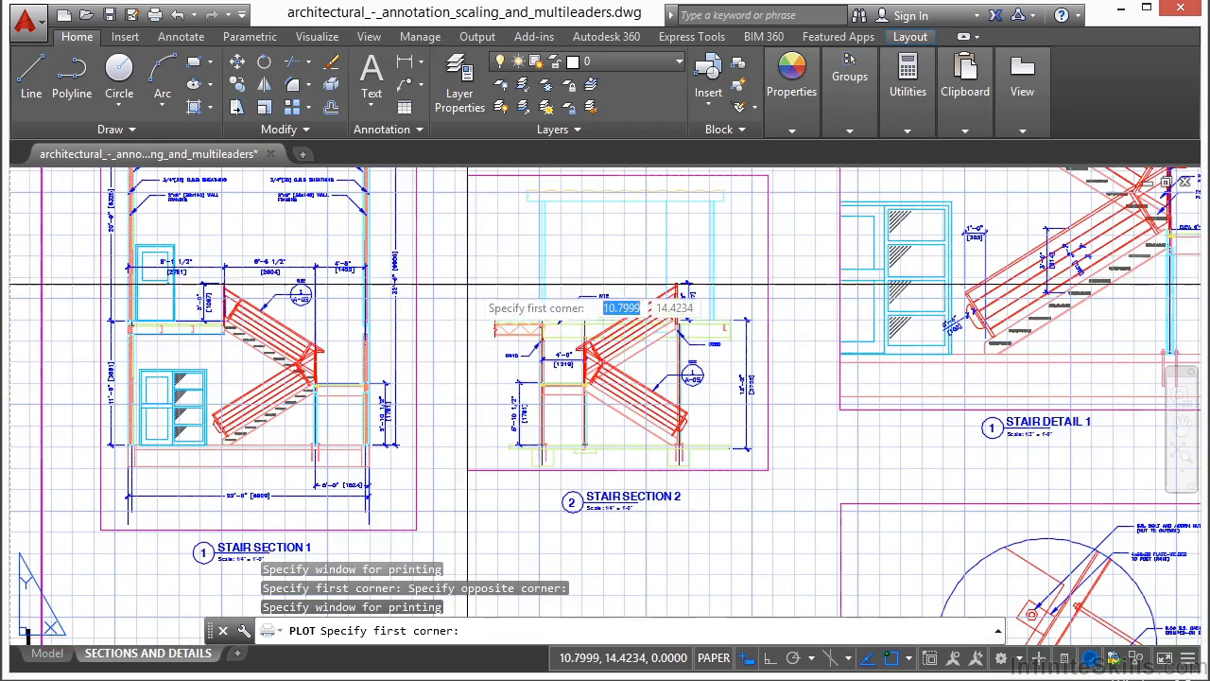
{"action": "scroll", "coordinate": [583, 309], "scroll_direction": "down", "scroll_amount": 2}
{"action": "left_click", "coordinate": [662, 419]}
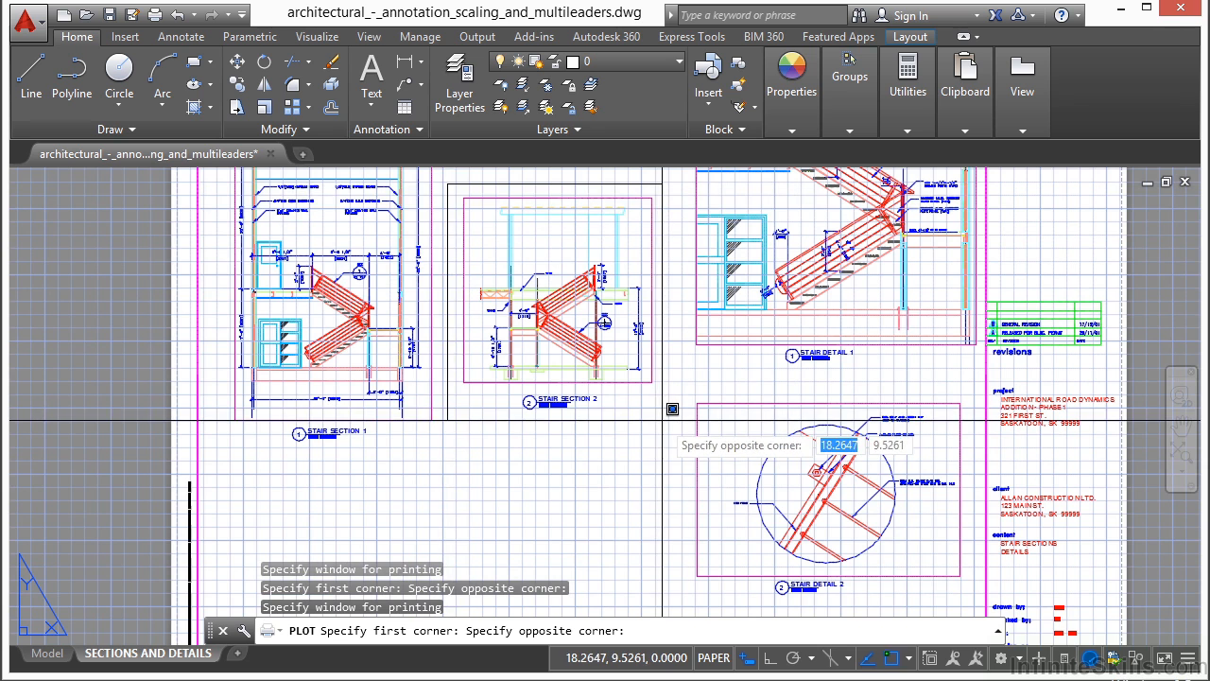
{"action": "left_click", "coordinate": [663, 416]}
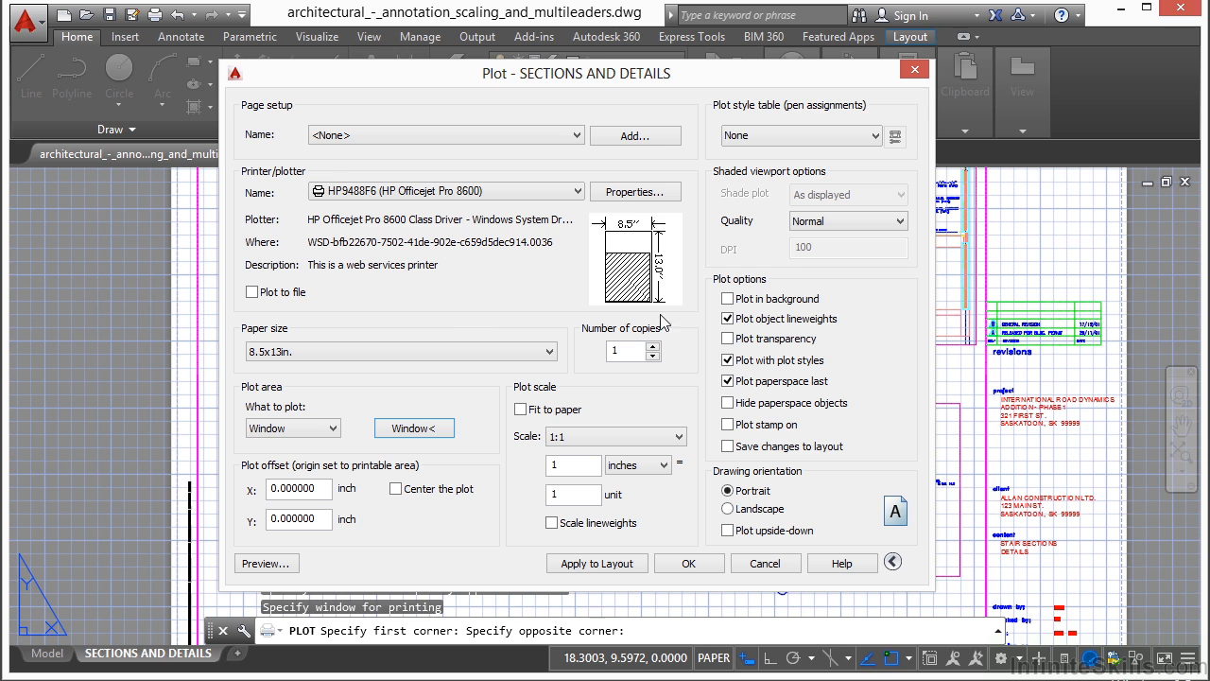
Try centering the plot on the paper, and turn centering back off.
{"action": "mouse_move", "coordinate": [647, 293]}
{"action": "left_click", "coordinate": [395, 489]}
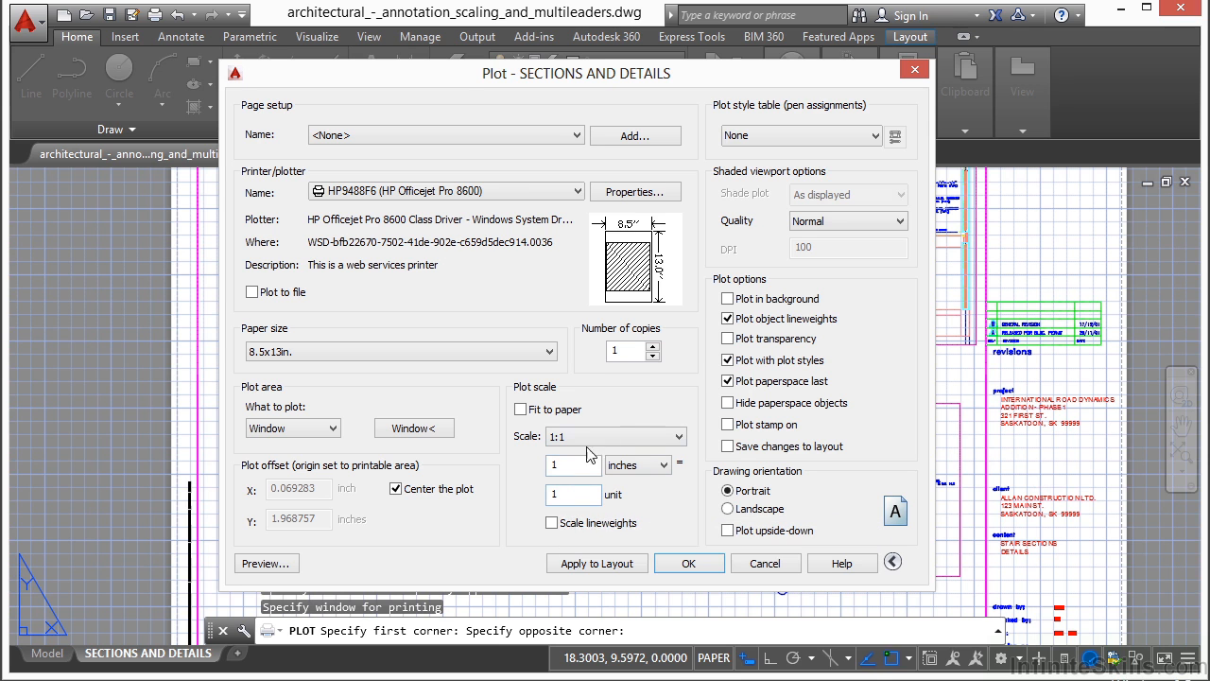
{"action": "left_click", "coordinate": [395, 488]}
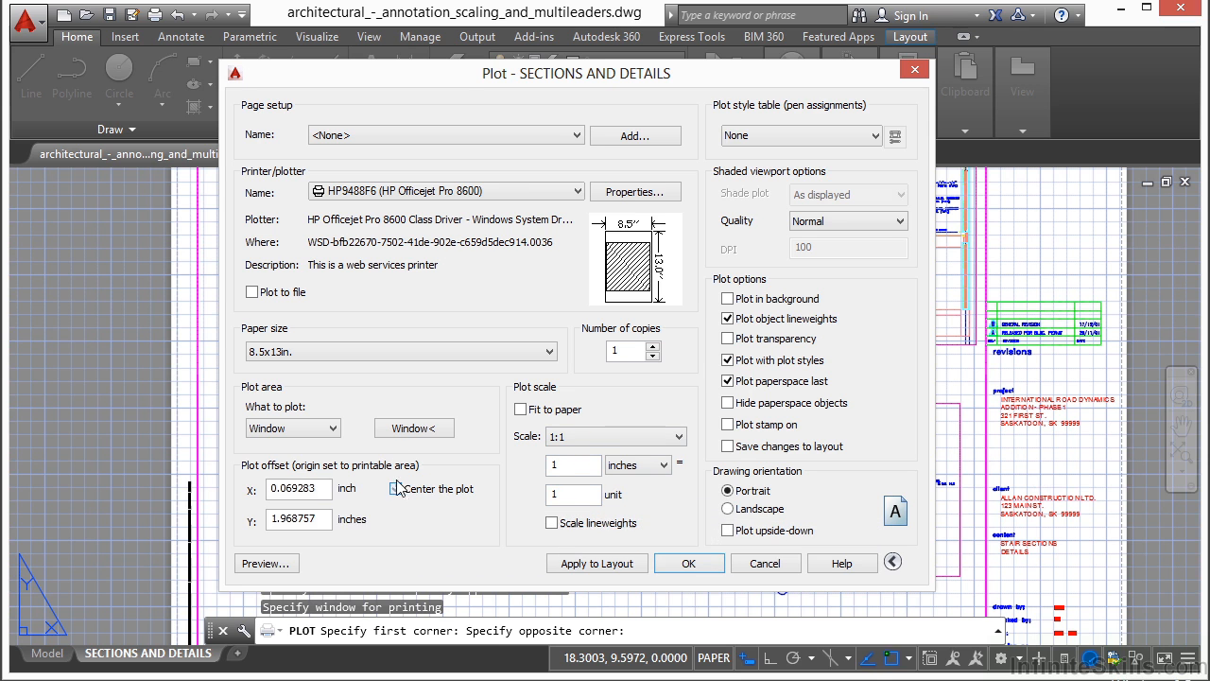
Change the paper size to Letter.
{"action": "left_click", "coordinate": [549, 352]}
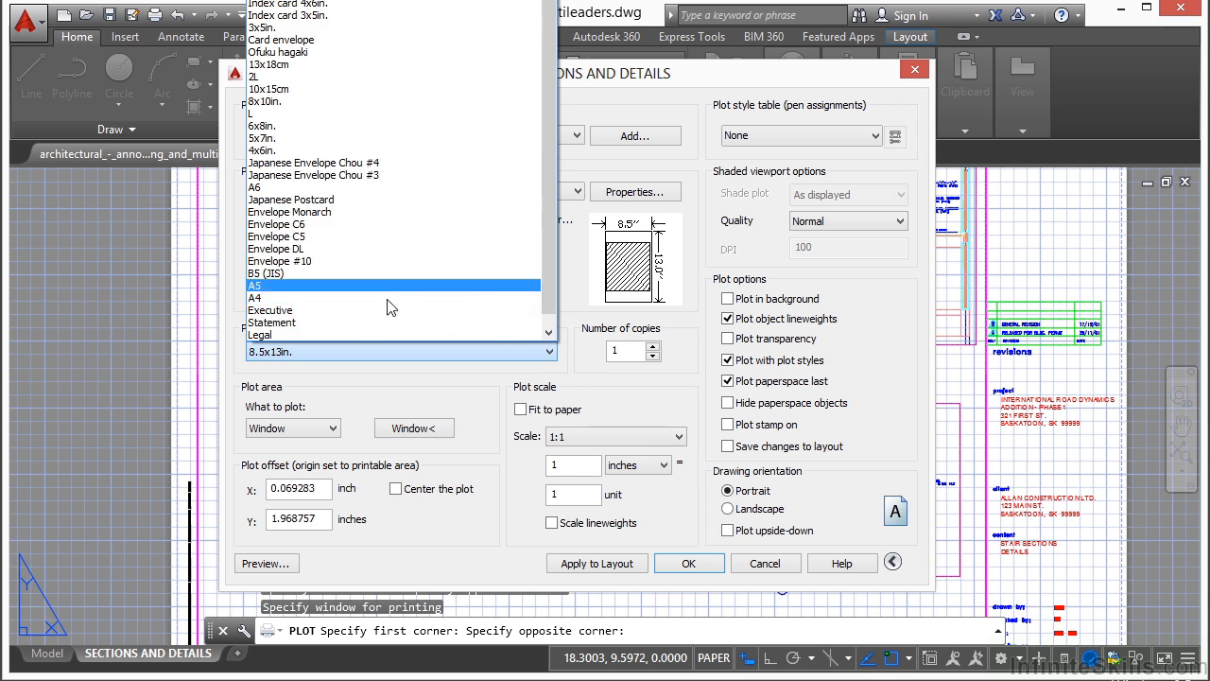
{"action": "scroll", "coordinate": [551, 284], "scroll_direction": "down", "scroll_amount": 1}
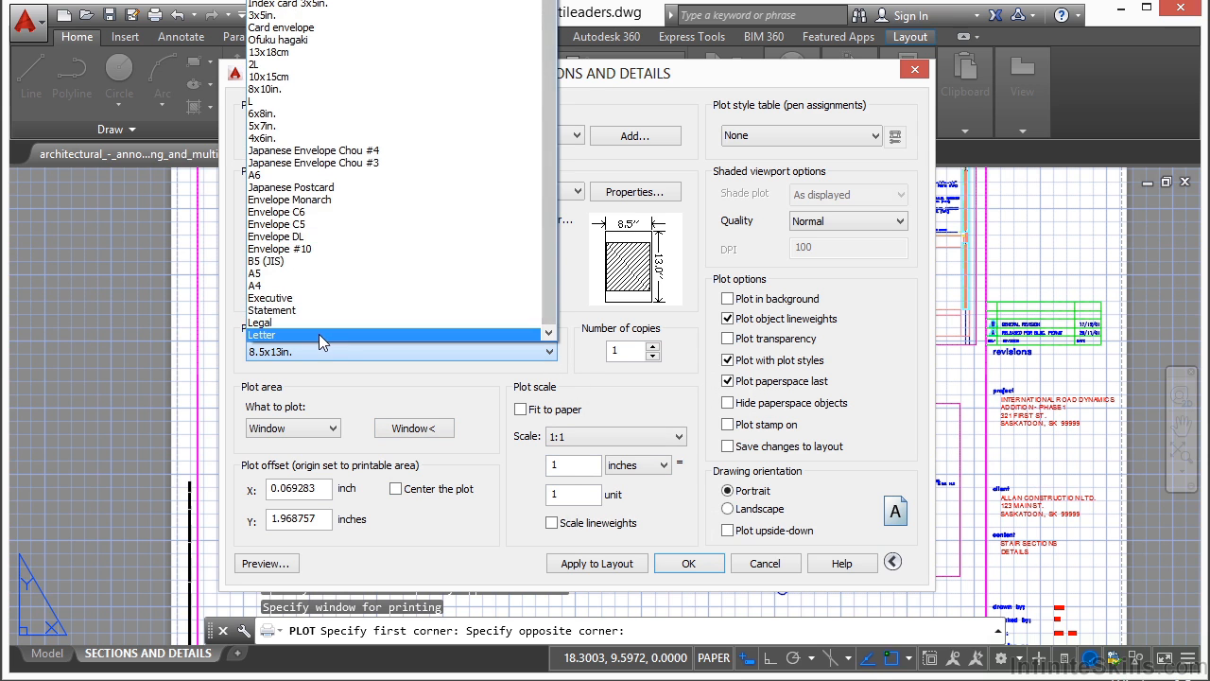
{"action": "left_click", "coordinate": [324, 335]}
{"action": "left_click", "coordinate": [413, 351]}
{"action": "left_click", "coordinate": [414, 352]}
Set the plot area to Extents, center the plot and check its coverage on the paper preview.
{"action": "left_click", "coordinate": [293, 428]}
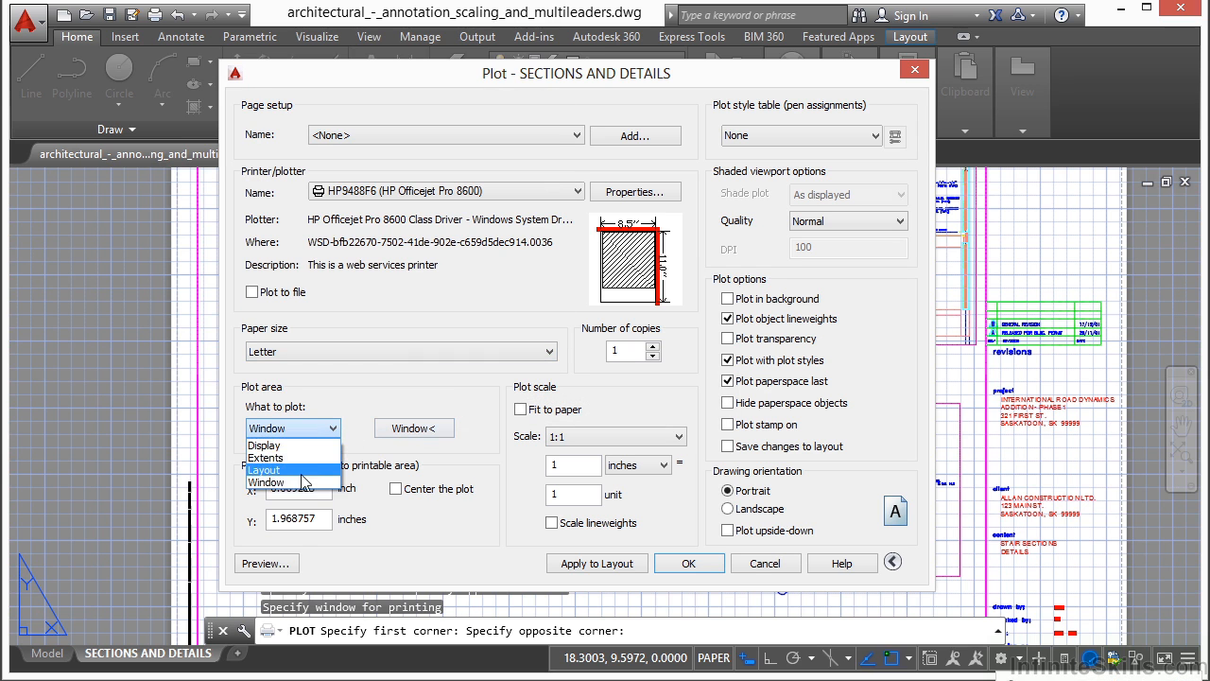
{"action": "left_click", "coordinate": [303, 459]}
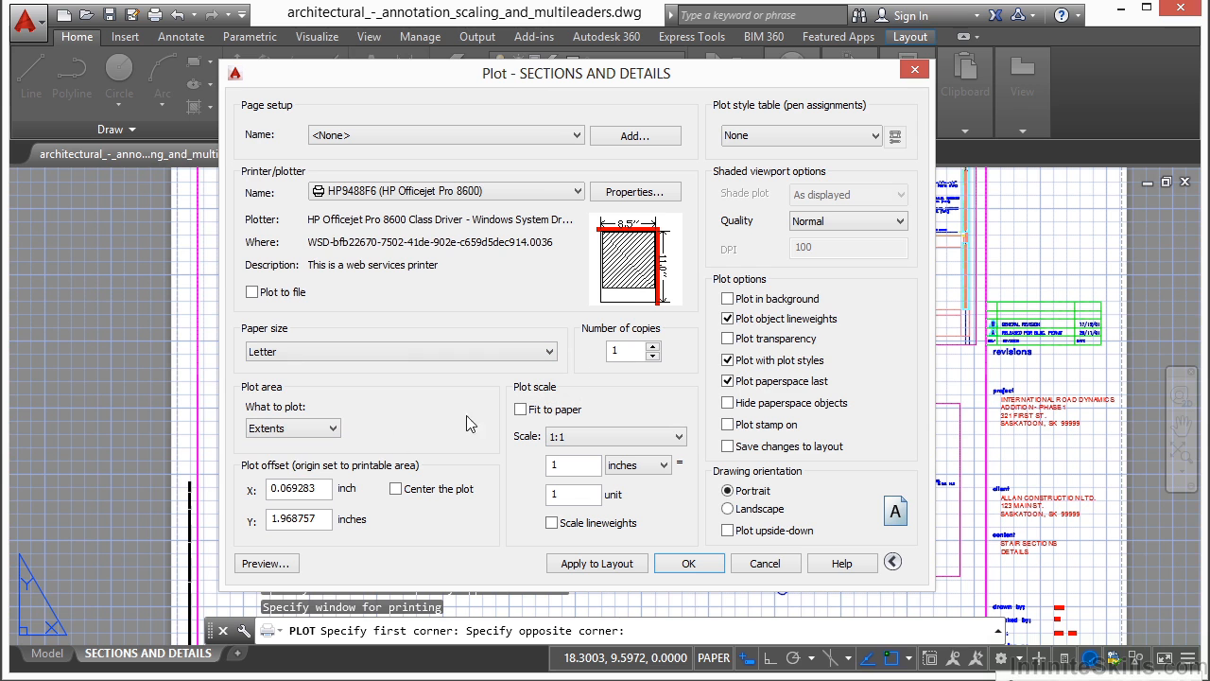
{"action": "mouse_move", "coordinate": [620, 276]}
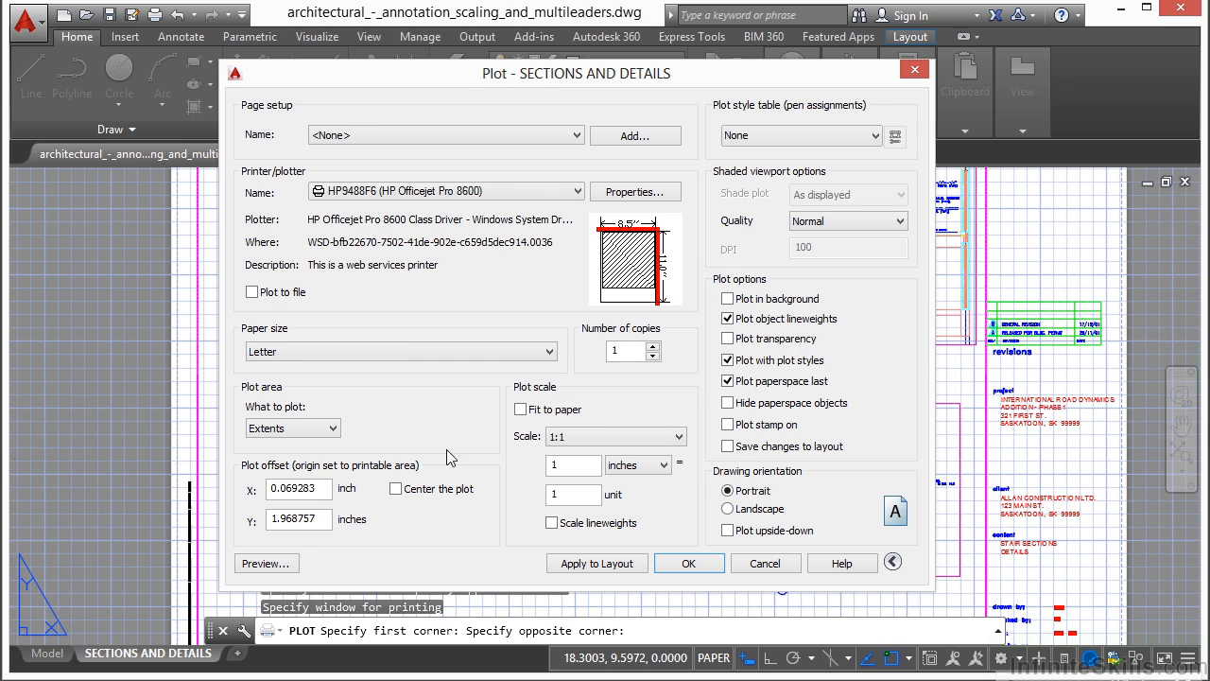
{"action": "left_click", "coordinate": [397, 488]}
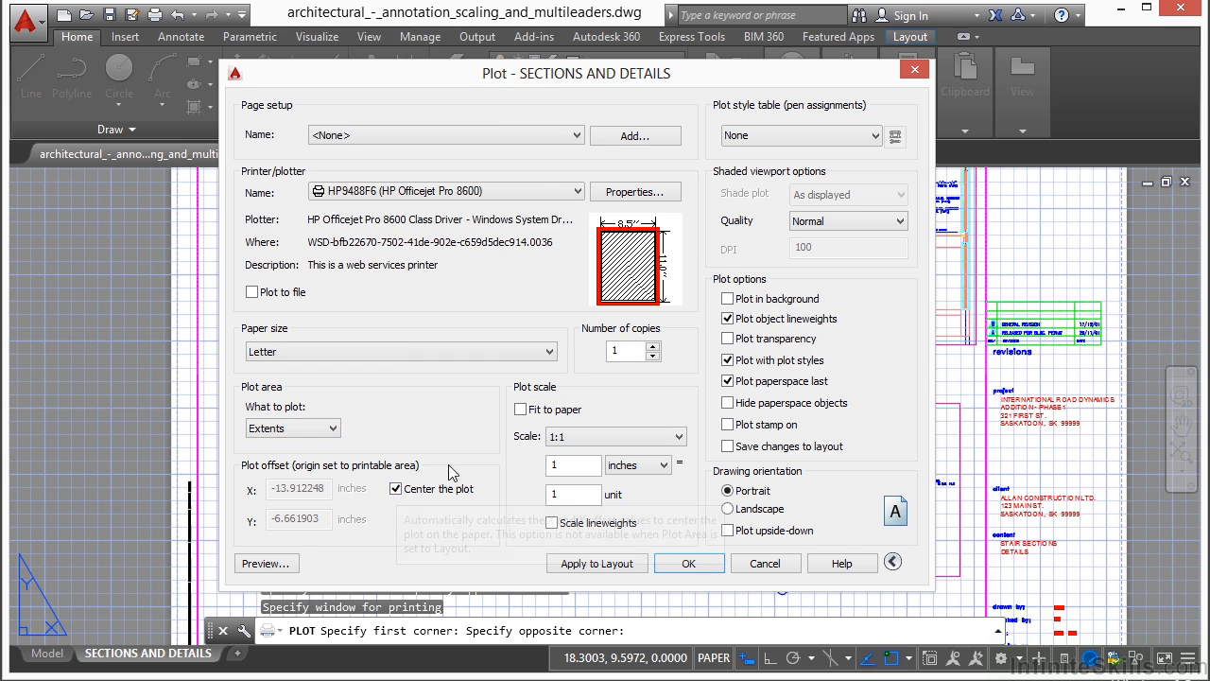
{"action": "mouse_move", "coordinate": [667, 250]}
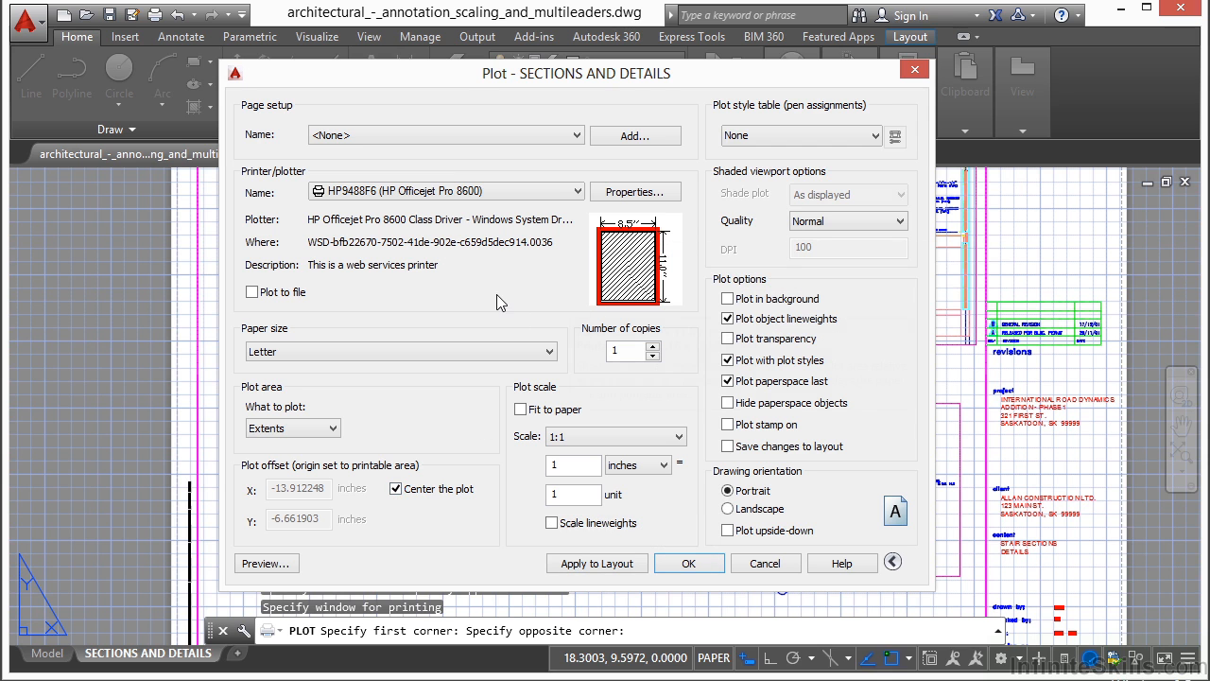
{"action": "mouse_move", "coordinate": [633, 261]}
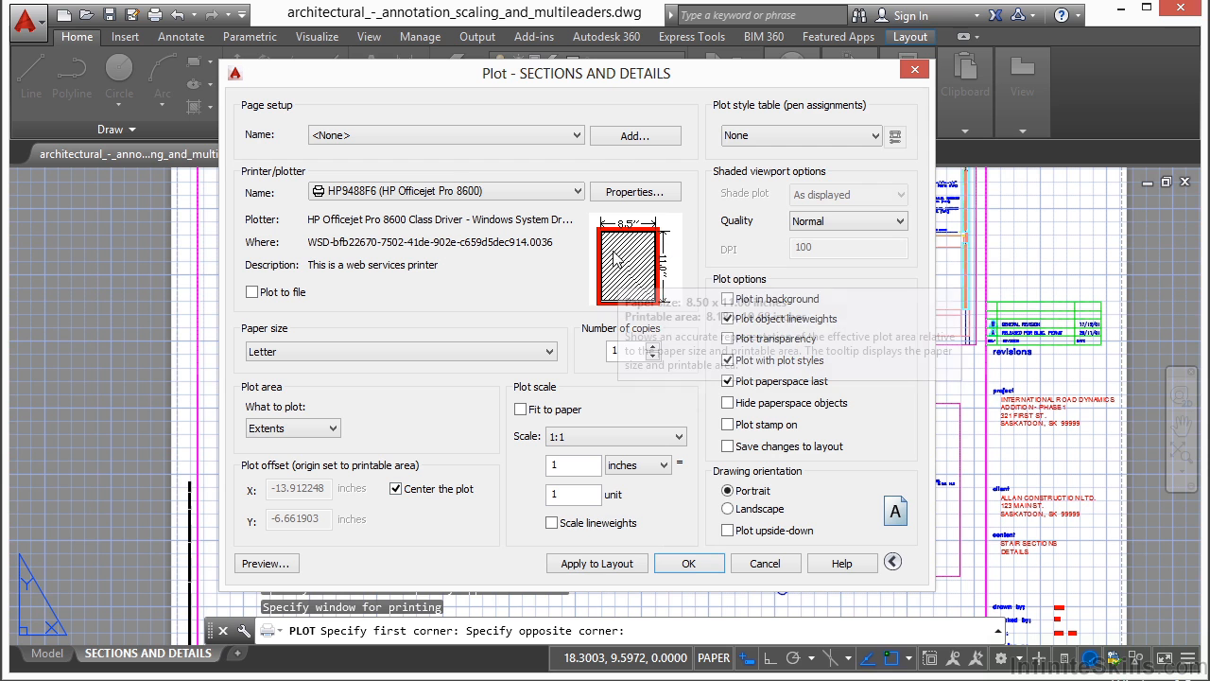
Scale the plot to fit the paper and set the drawing orientation to Landscape.
{"action": "left_click", "coordinate": [520, 408]}
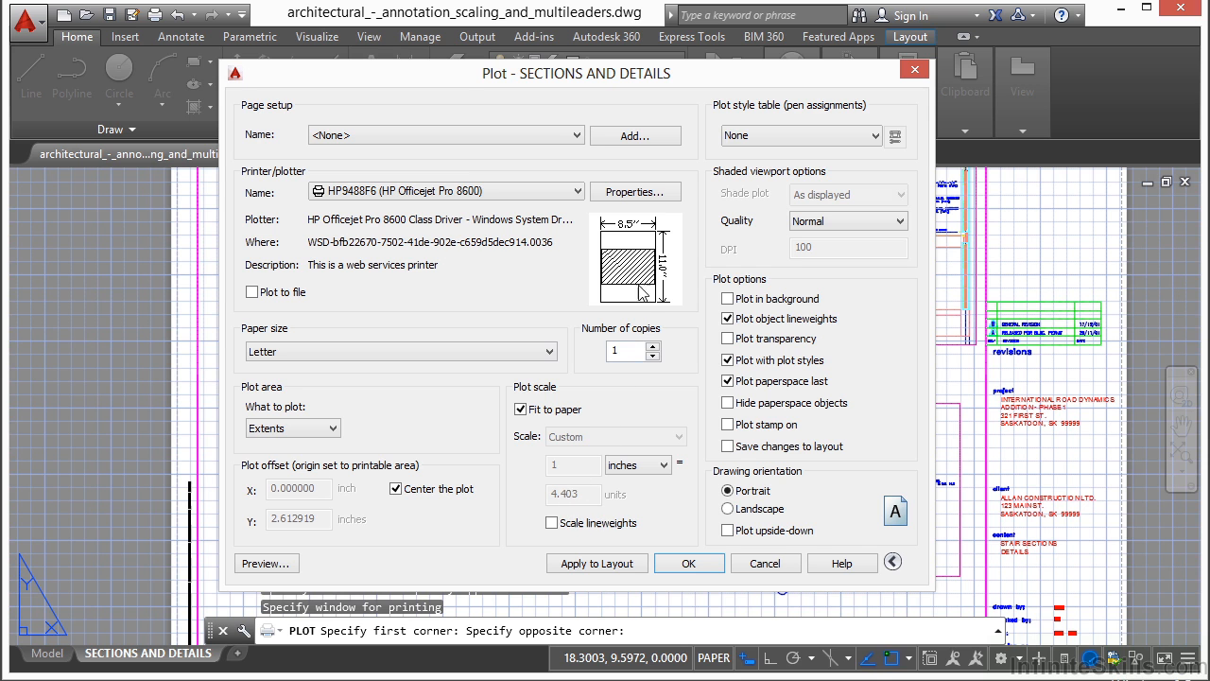
{"action": "left_click", "coordinate": [743, 510]}
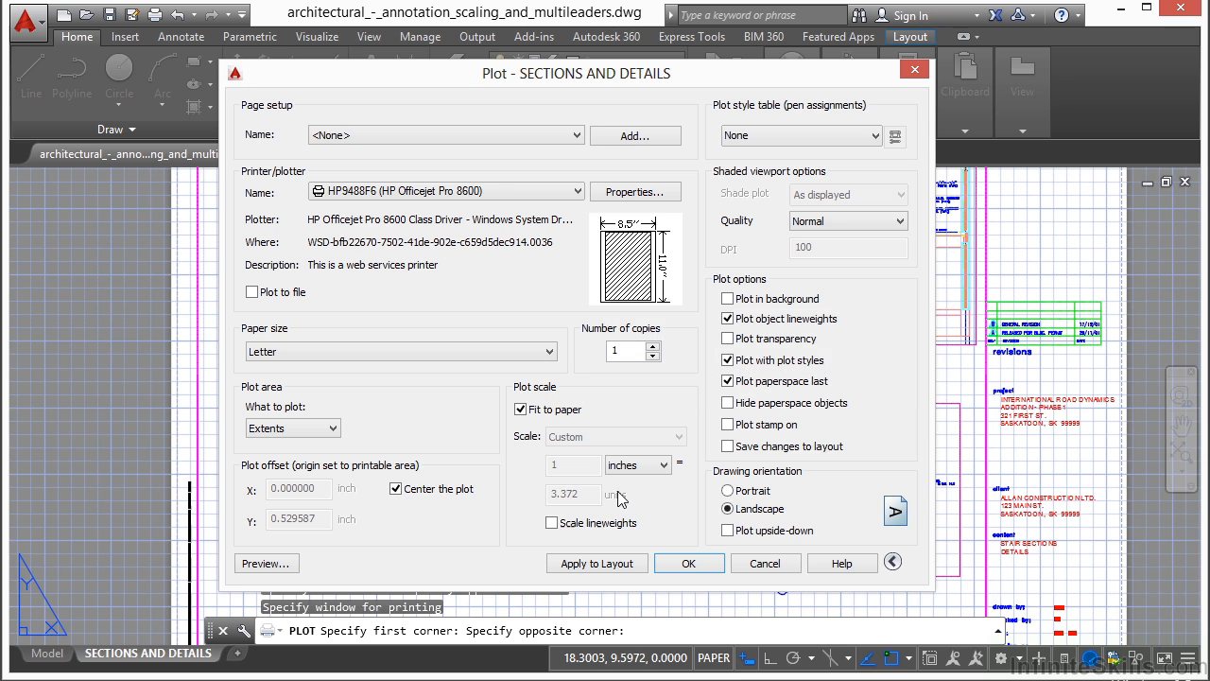
Turn off fitting to paper and set a custom plot scale of 1 inch = 3 units.
{"action": "left_click", "coordinate": [521, 409]}
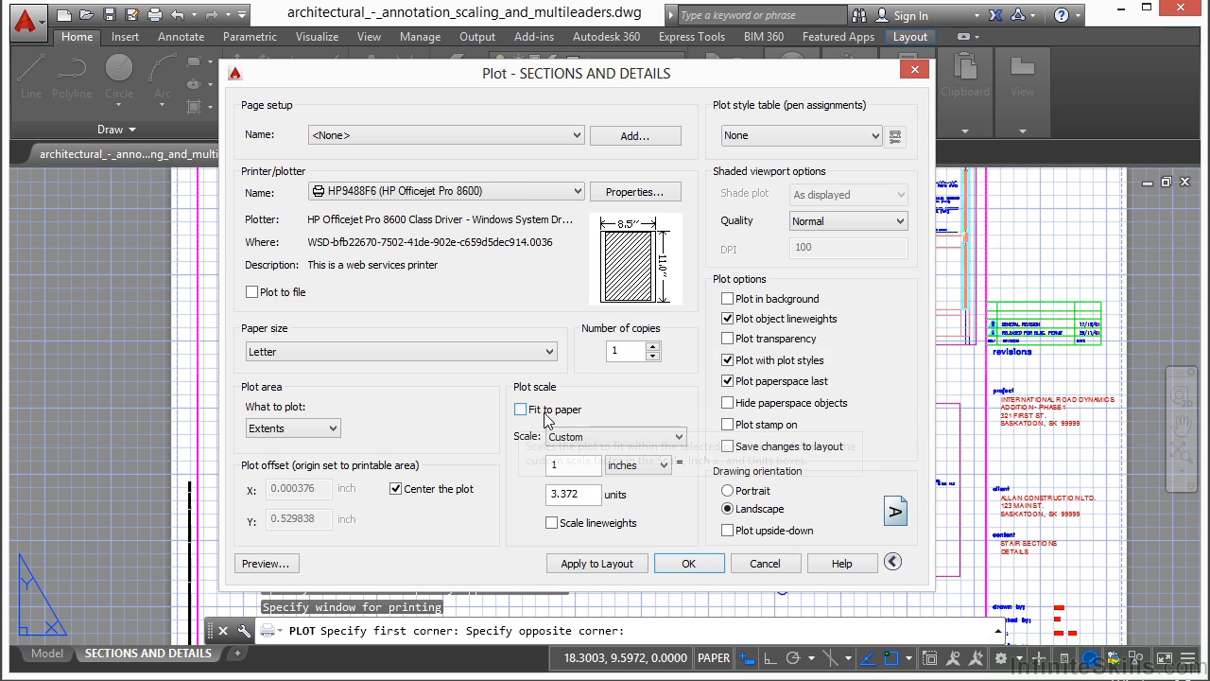
{"action": "left_click", "coordinate": [588, 497]}
{"action": "double_click", "coordinate": [588, 497]}
{"action": "type", "text": "3"}
{"action": "key", "text": "shift+Tab"}
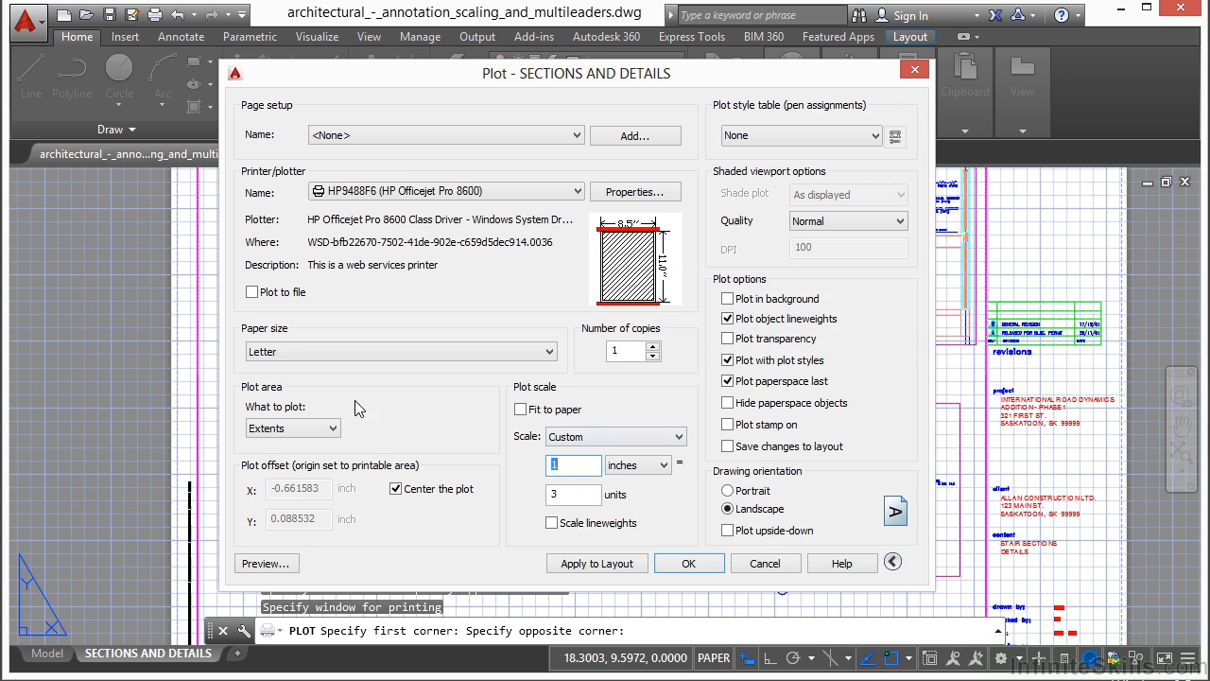
Try a plot scale of 1 inch = 2 units.
{"action": "double_click", "coordinate": [578, 496]}
{"action": "type", "text": "2"}
{"action": "left_click", "coordinate": [586, 472]}
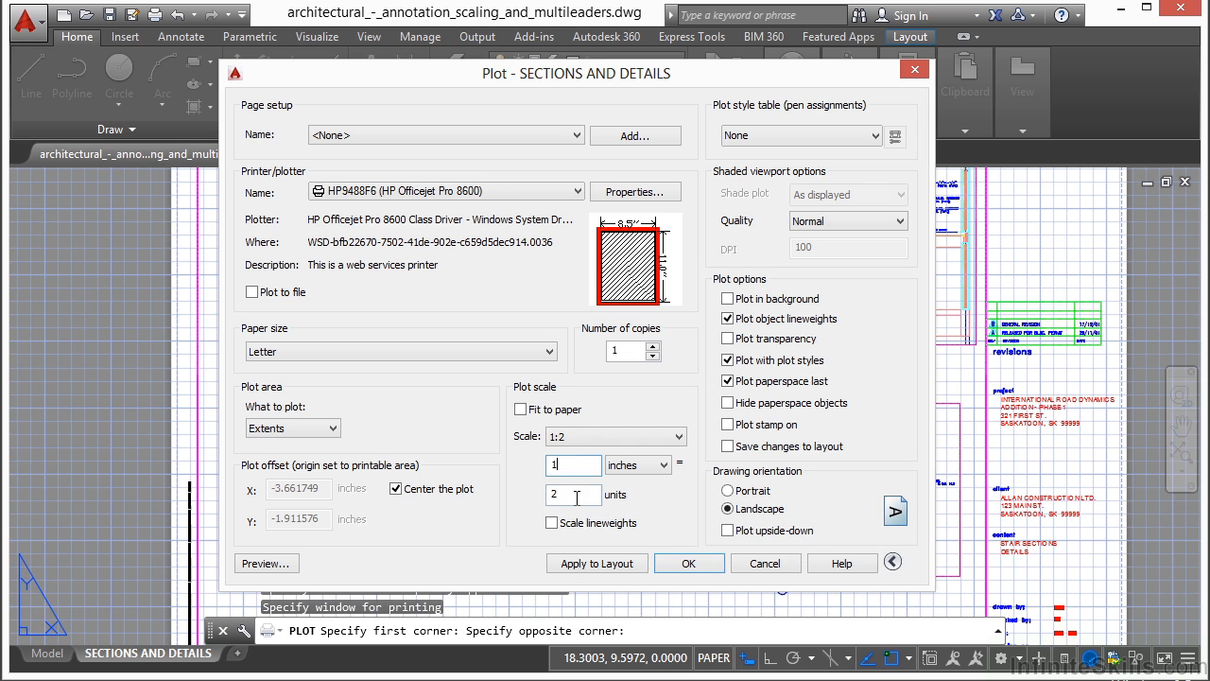
Set the plot scale to 1 inch = 4 units.
{"action": "double_click", "coordinate": [566, 496]}
{"action": "type", "text": "4"}
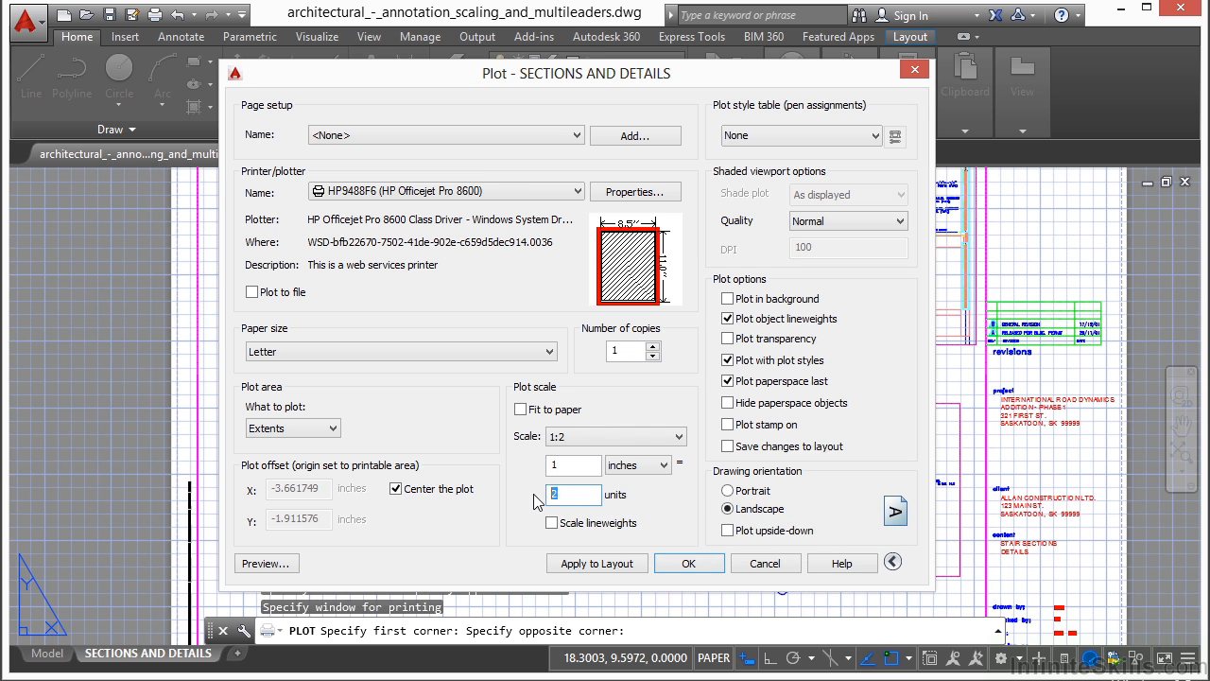
{"action": "left_click", "coordinate": [578, 468]}
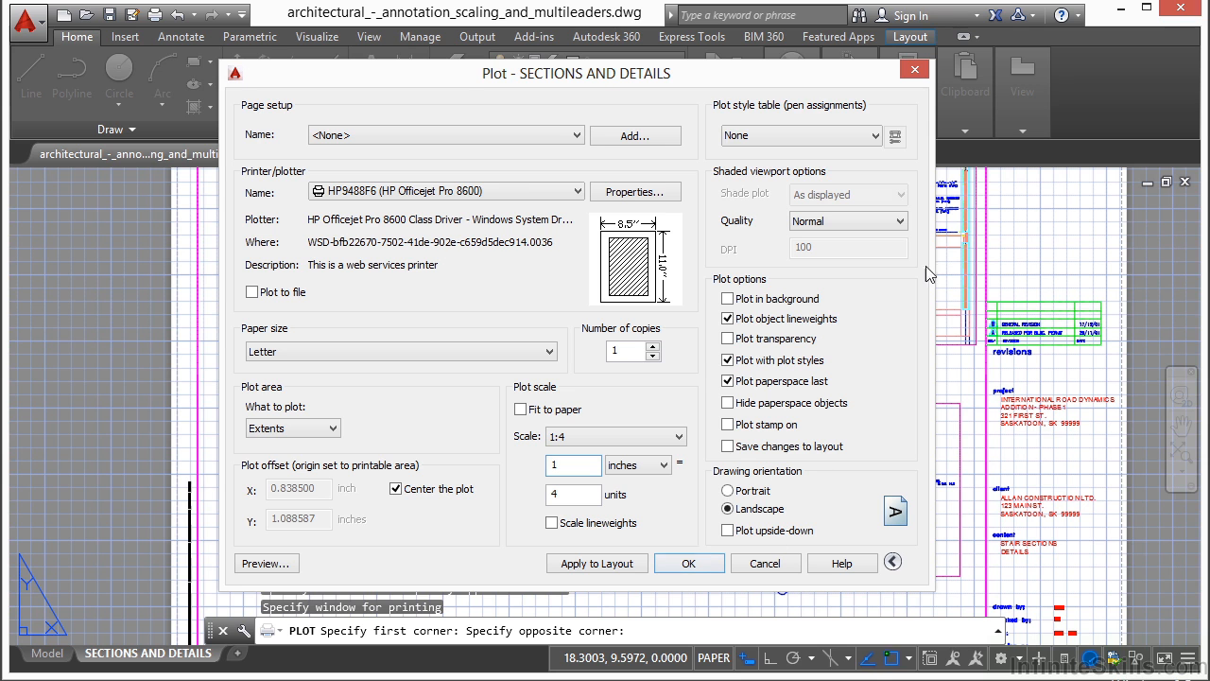
Set the plot style table to None and review the other available pen assignment tables.
{"action": "left_click", "coordinate": [867, 135]}
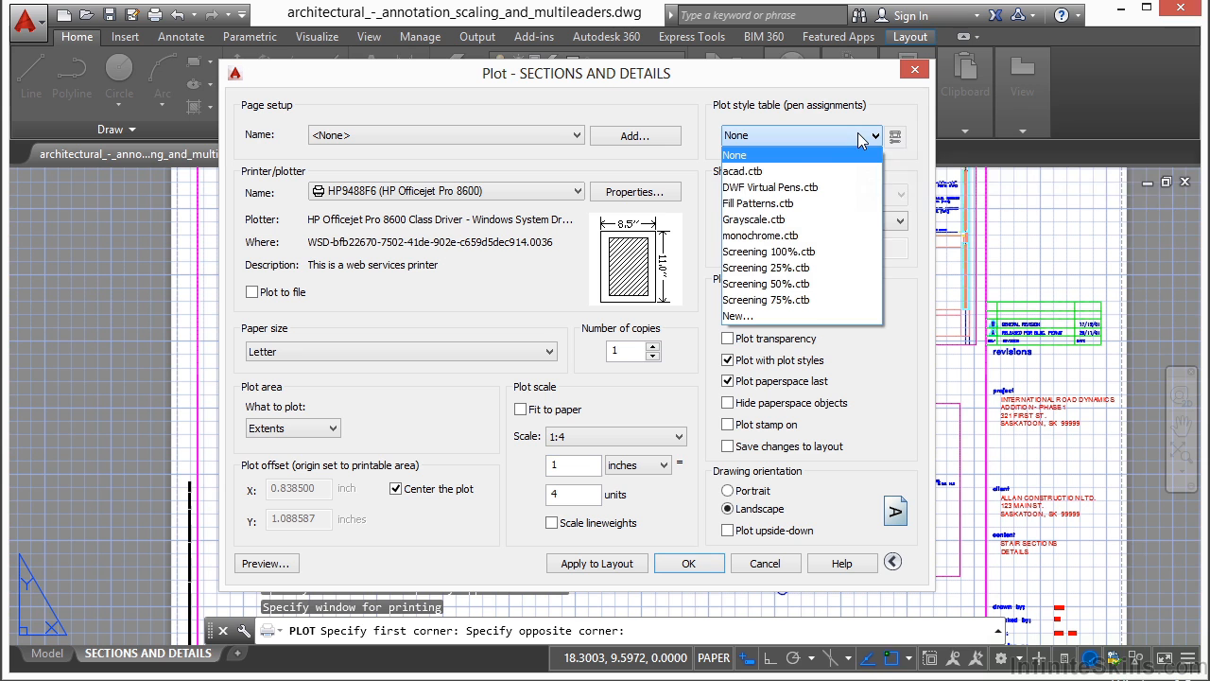
{"action": "left_click", "coordinate": [827, 156]}
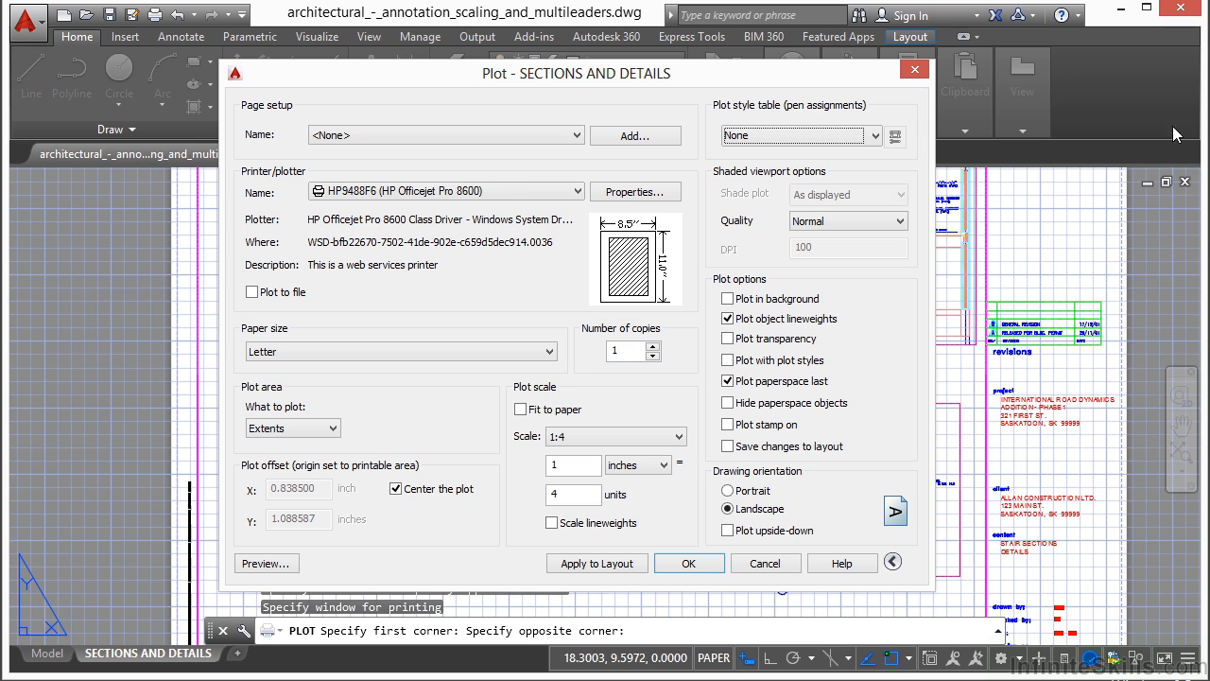
{"action": "left_click", "coordinate": [874, 137]}
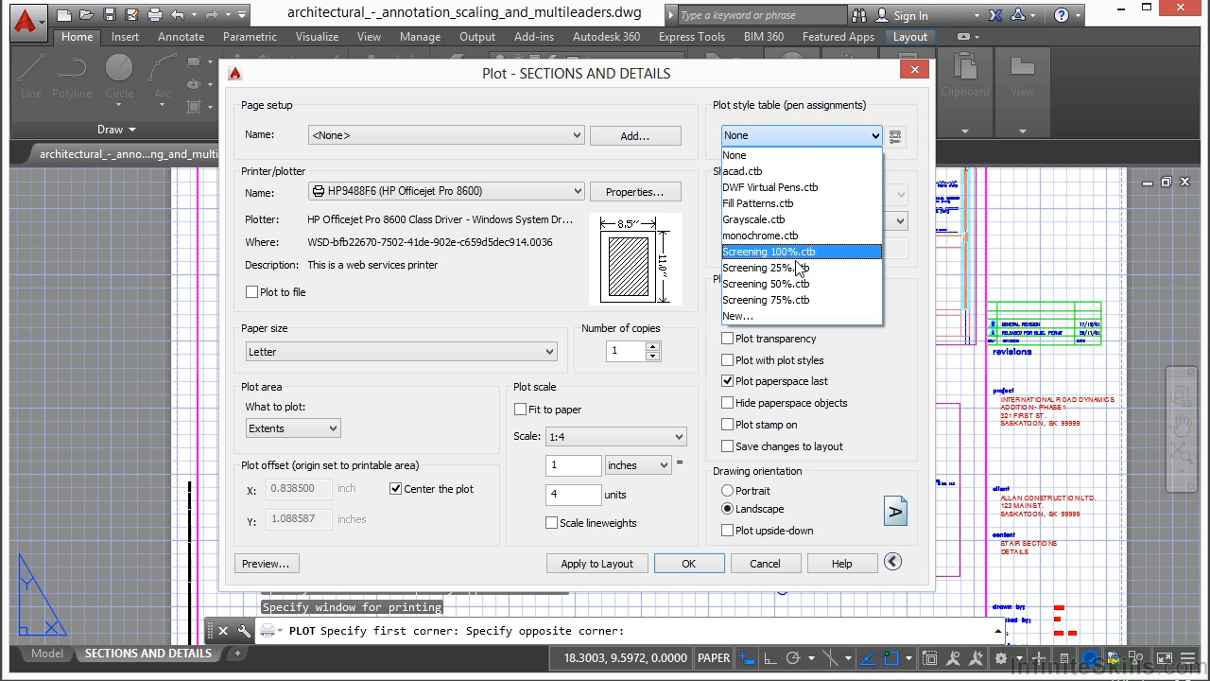
{"action": "left_click", "coordinate": [771, 88]}
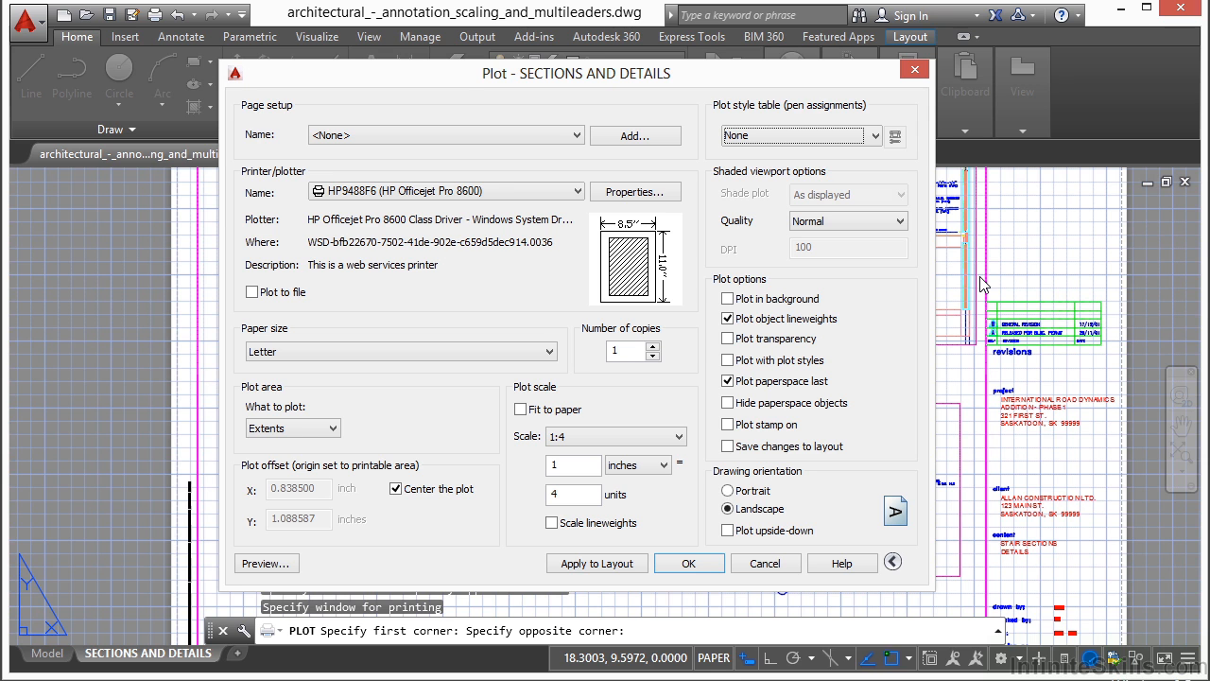
Turn background plotting on and back off, and do the same with plotting with plot styles.
{"action": "left_click", "coordinate": [766, 300]}
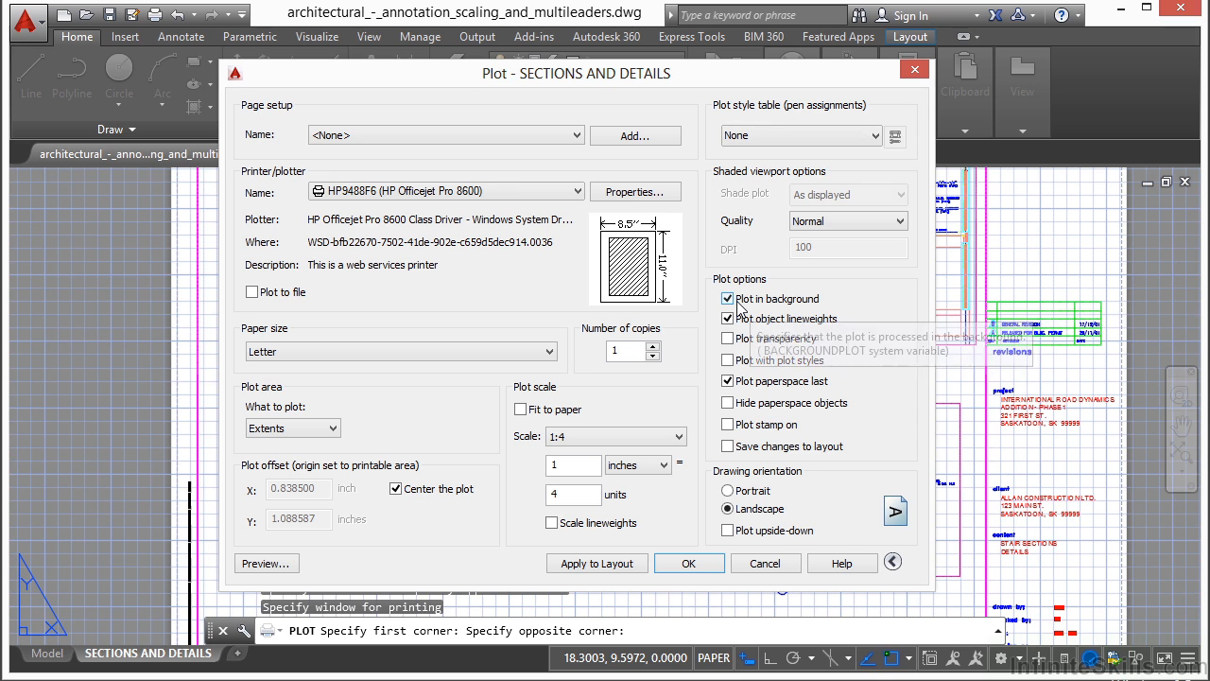
{"action": "left_click", "coordinate": [737, 298]}
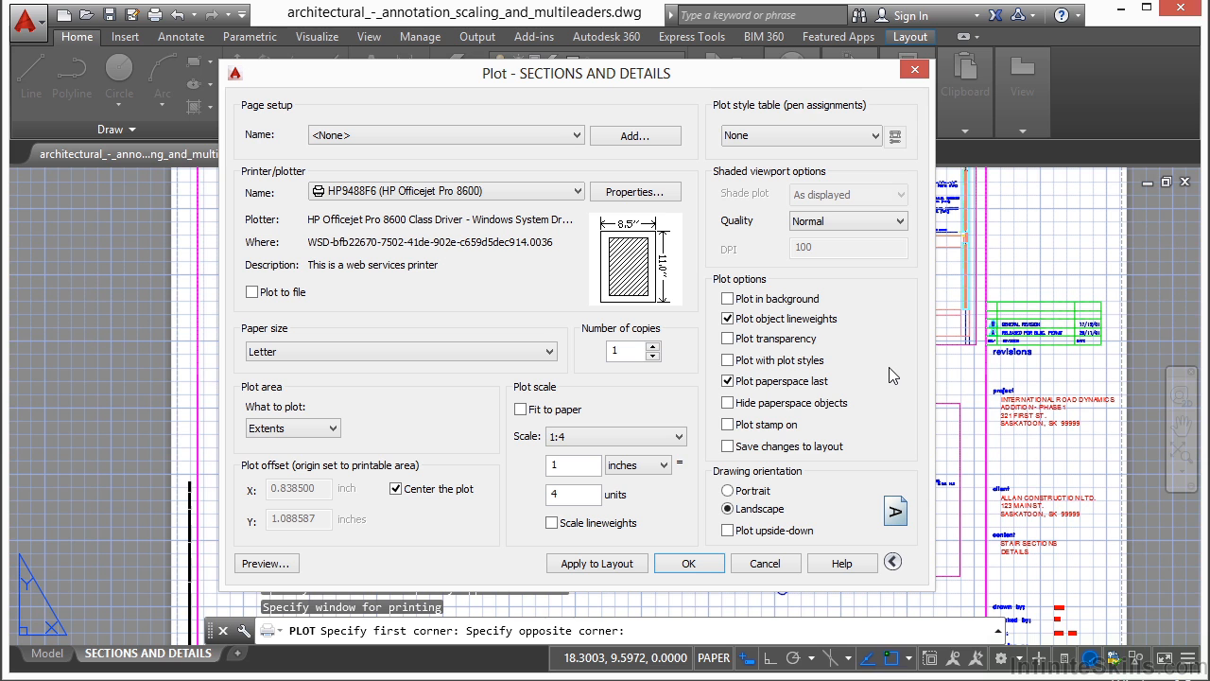
{"action": "left_click", "coordinate": [745, 364]}
{"action": "left_click", "coordinate": [727, 360]}
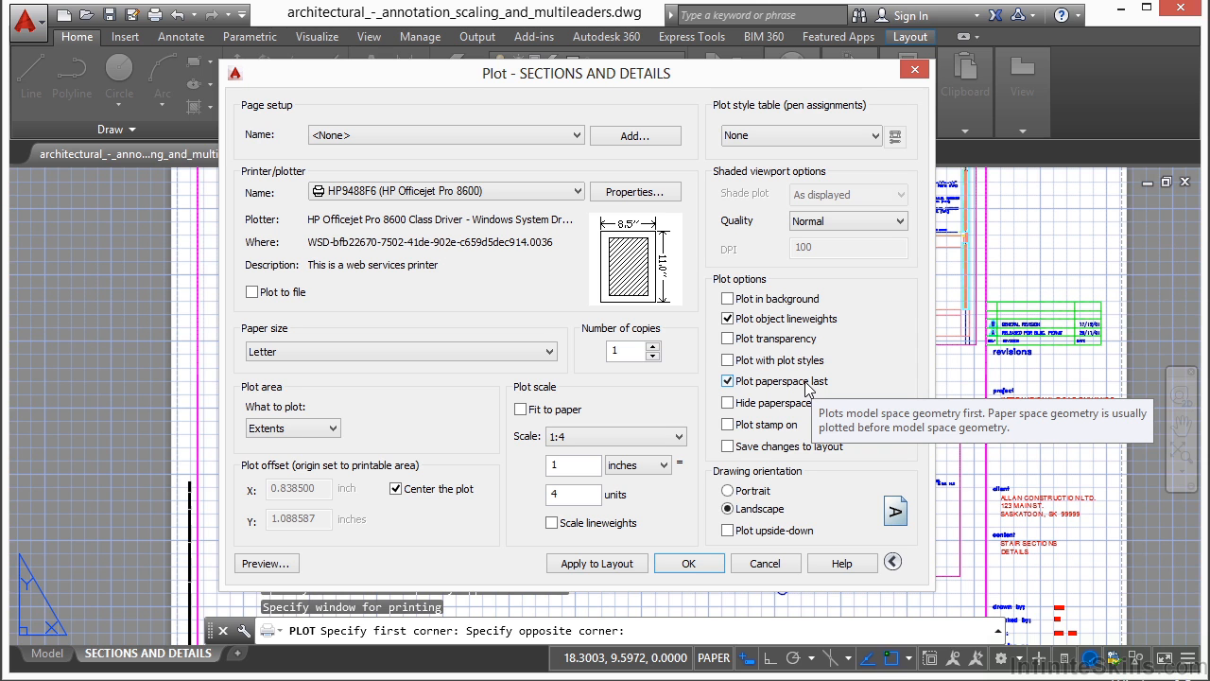